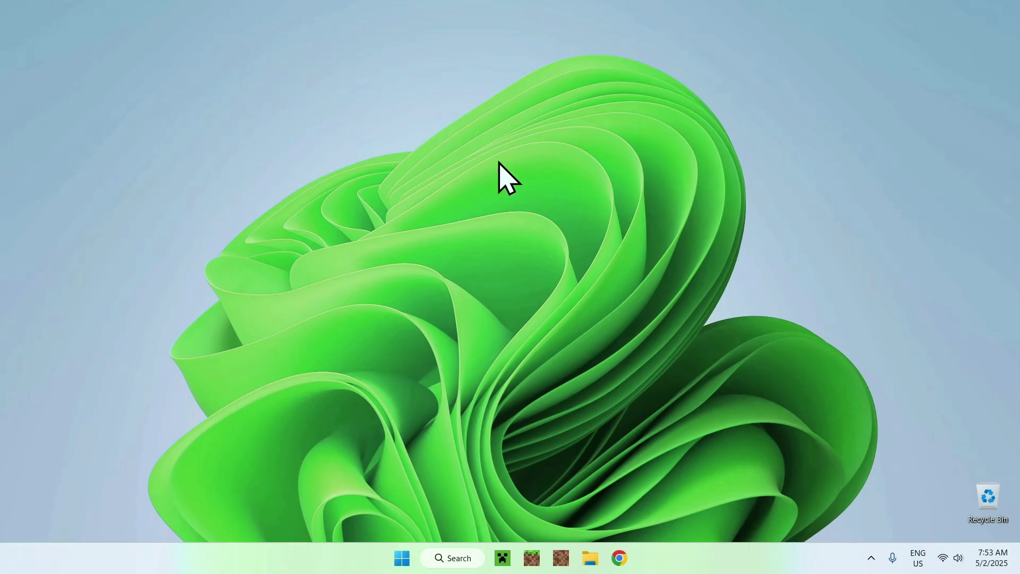
Step: Open Chrome, search Google for Modrinth and open the modrinth.com website
left_click(619, 559)
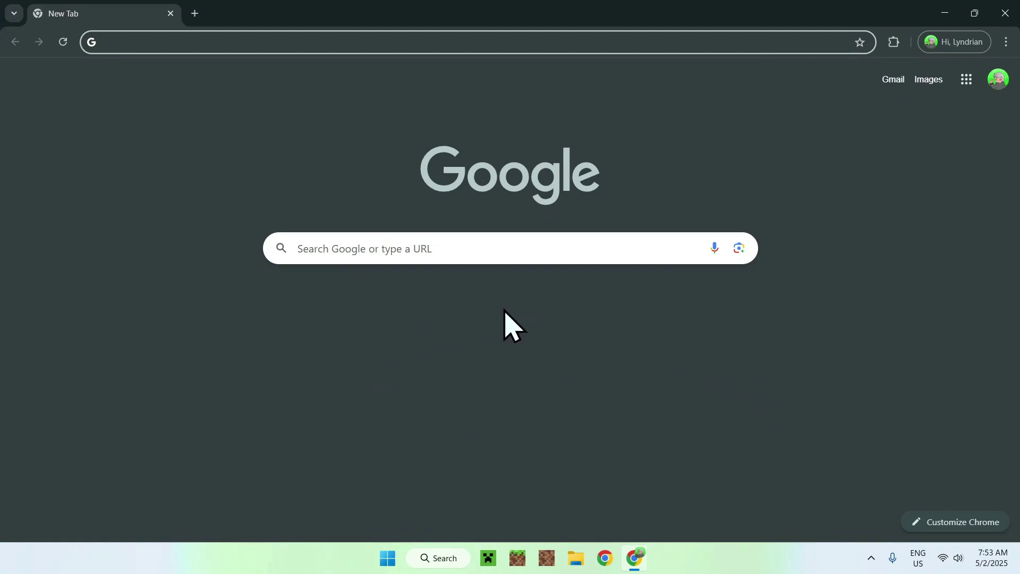
left_click(422, 249)
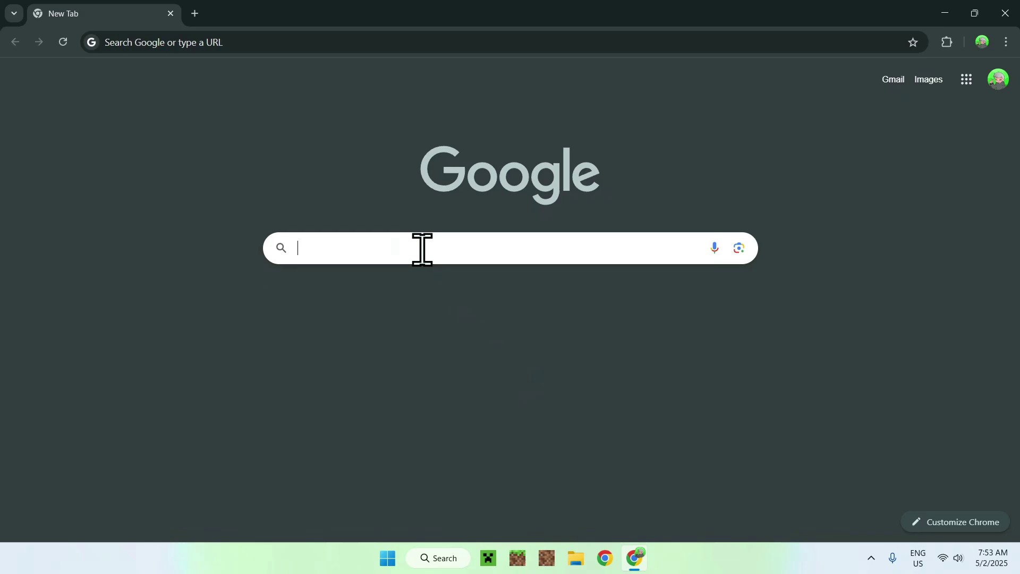
type("Mo")
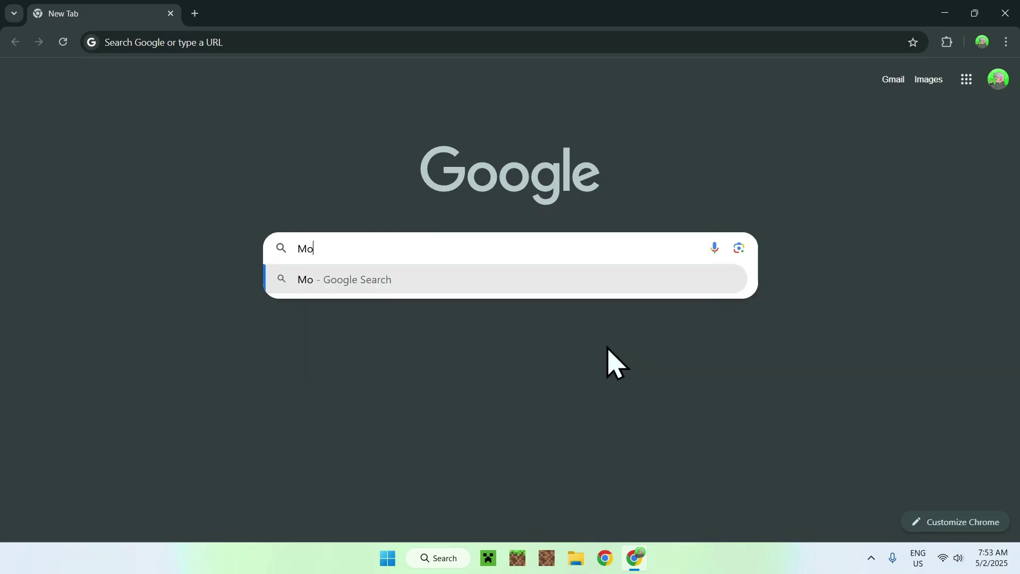
type("drinth")
key("Return")
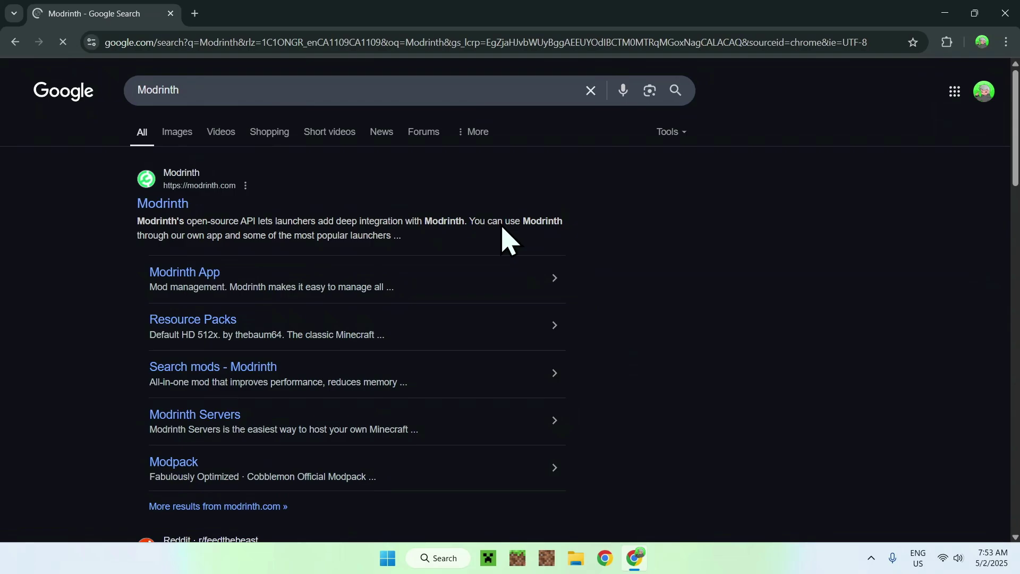
left_click(172, 215)
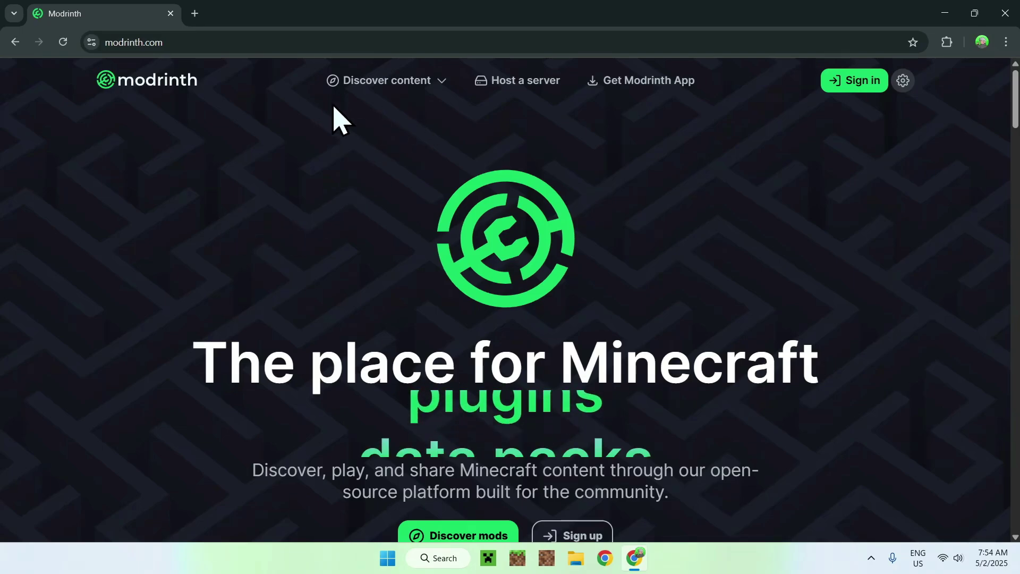
Step: Search Modrinth's mods for WorldEdit and open the WorldEdit project page
left_click(387, 87)
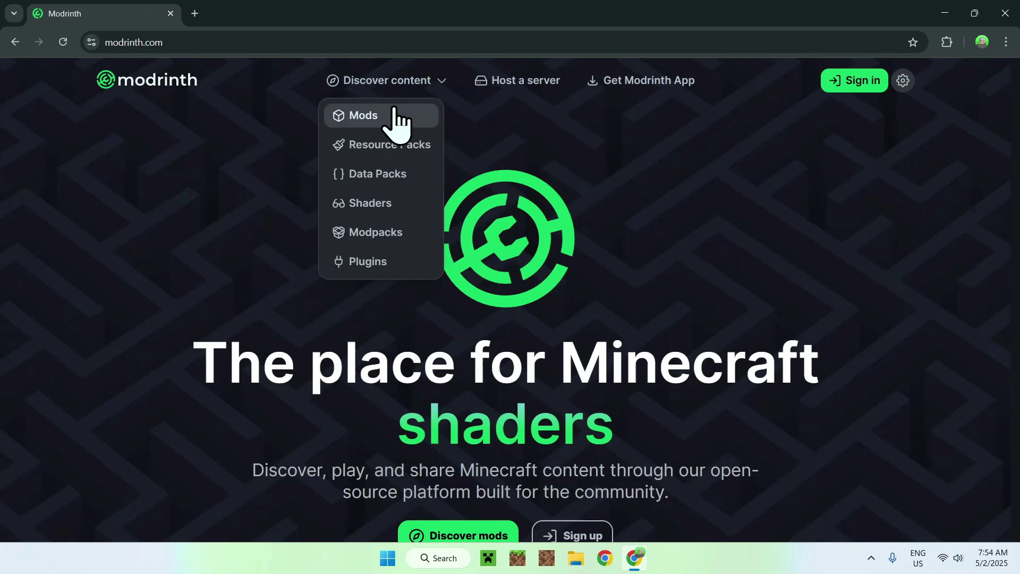
left_click(400, 123)
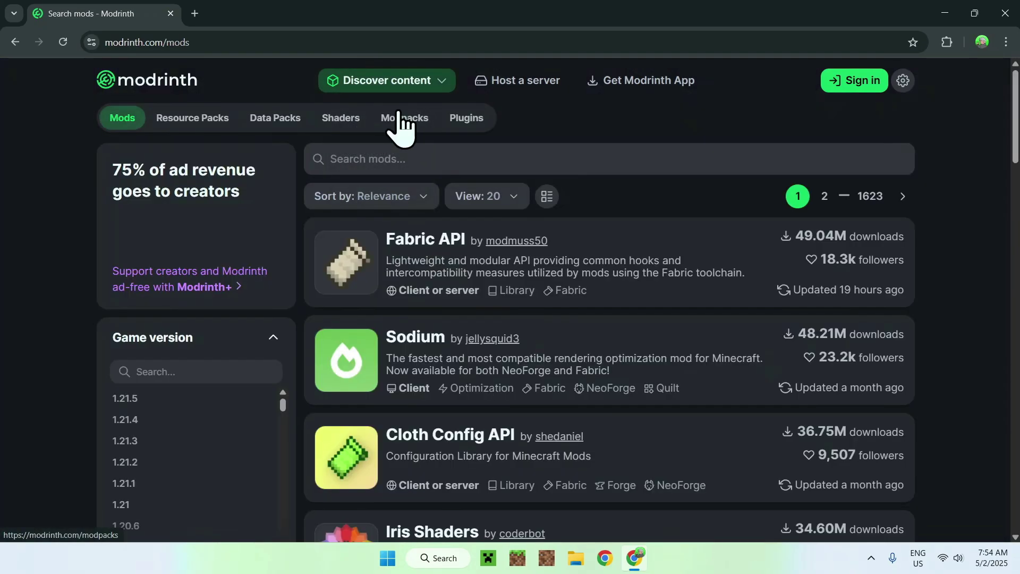
left_click(444, 159)
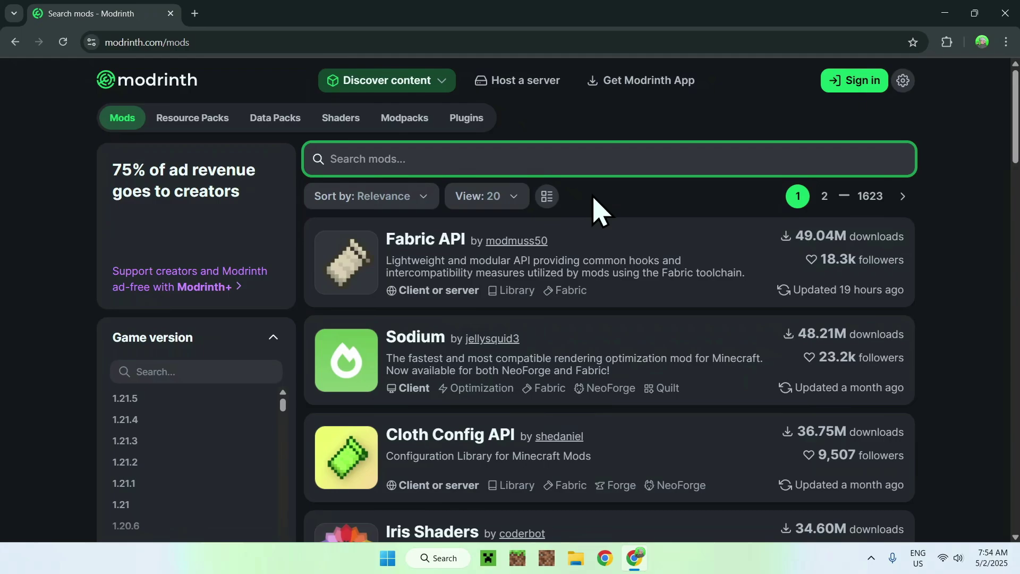
type("WorldEdit")
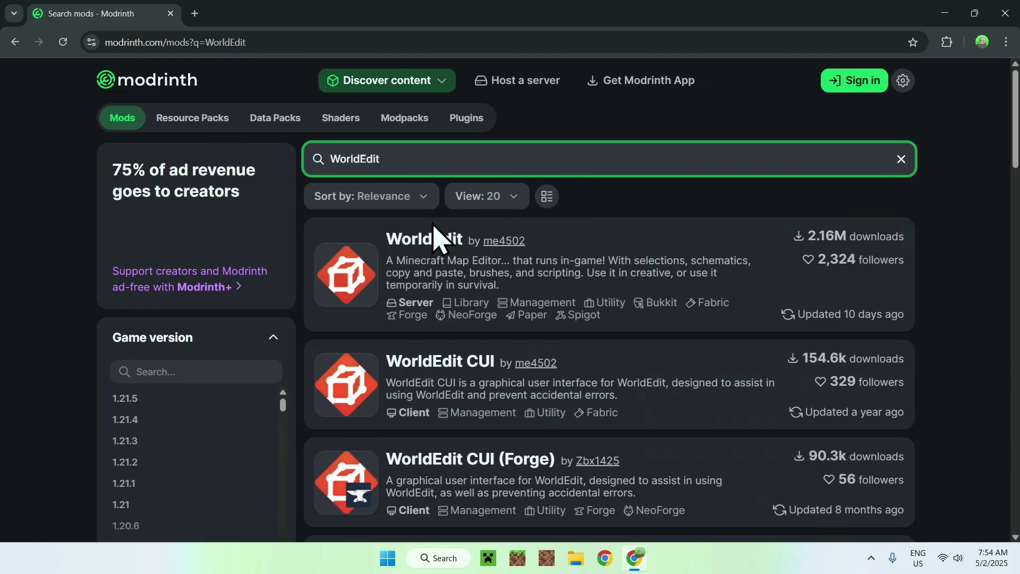
left_click(425, 239)
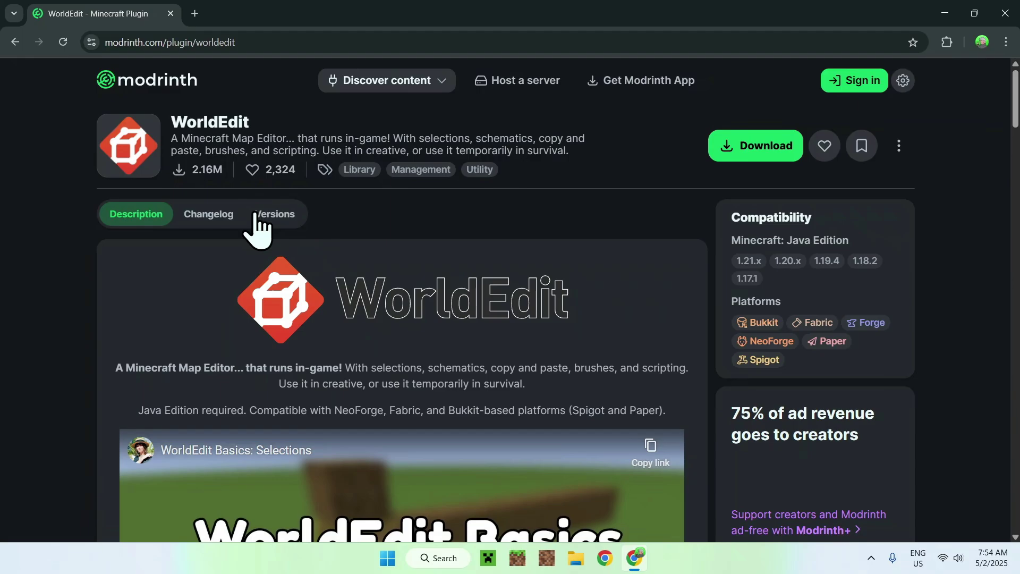
Step: Filter the WorldEdit versions to game version 1.21.5 and download the 7.3.12-beta-02 build for Fabric and NeoForge
left_click(277, 214)
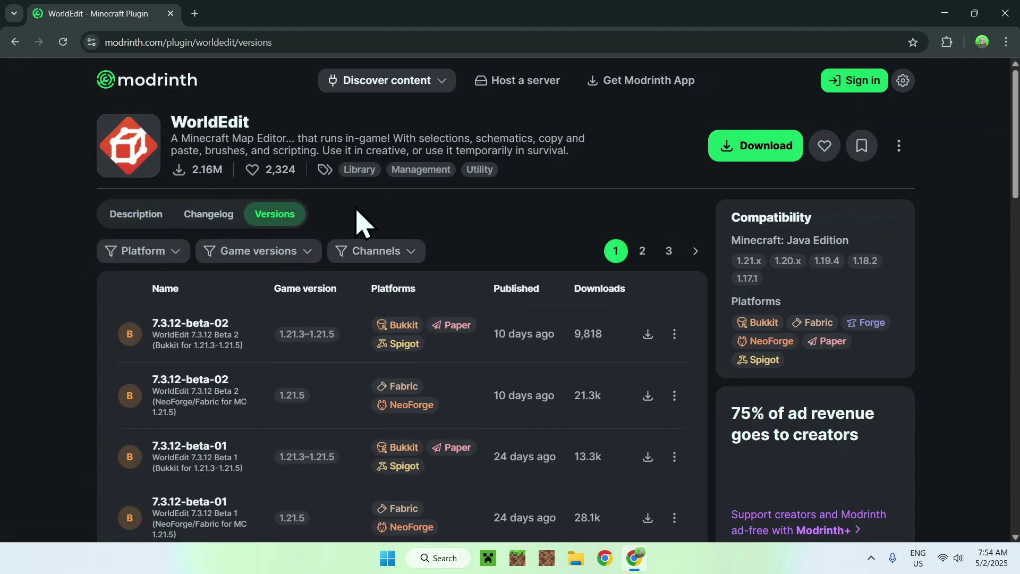
left_click(237, 253)
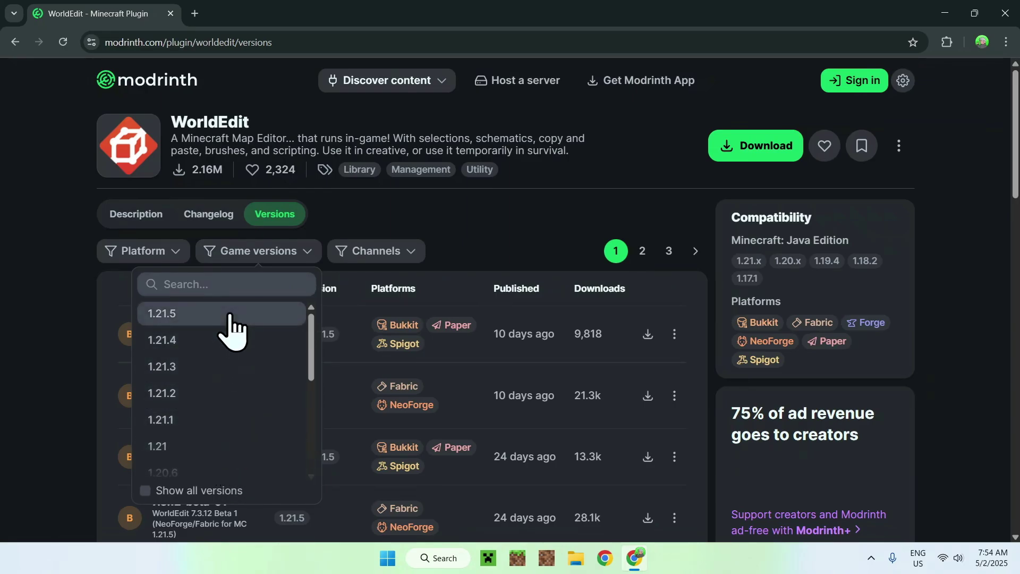
left_click(229, 315)
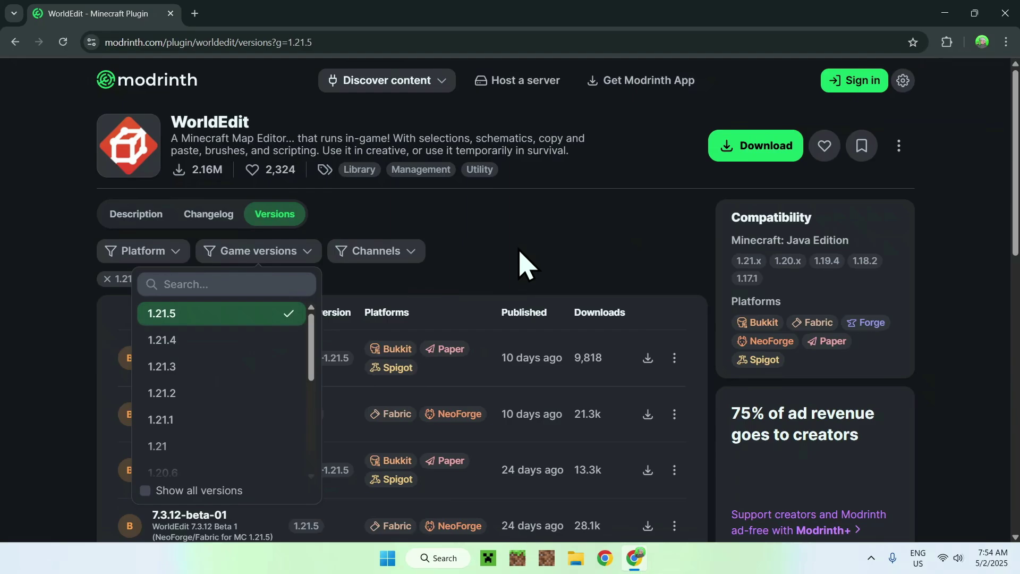
left_click(516, 270)
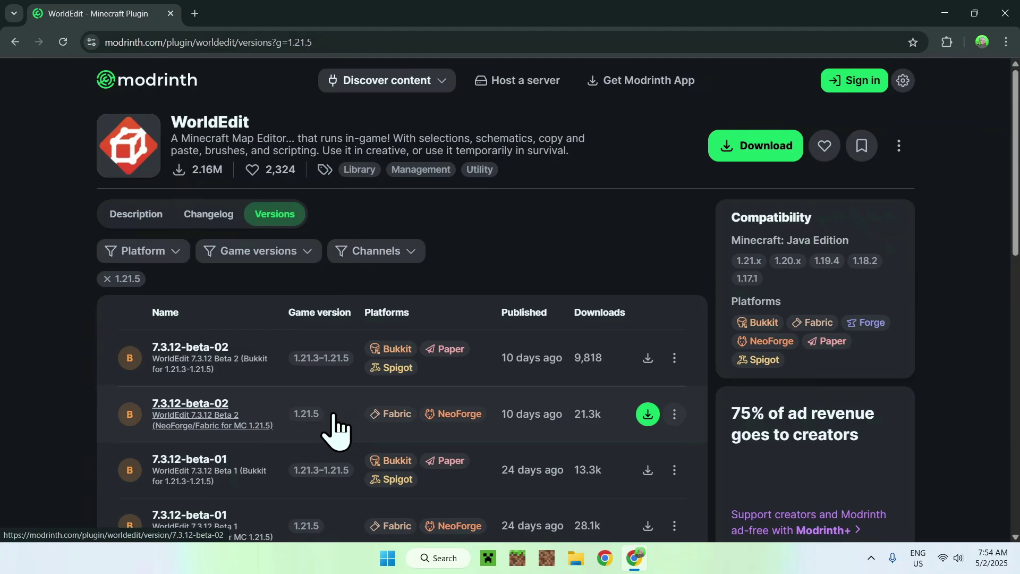
left_click(647, 414)
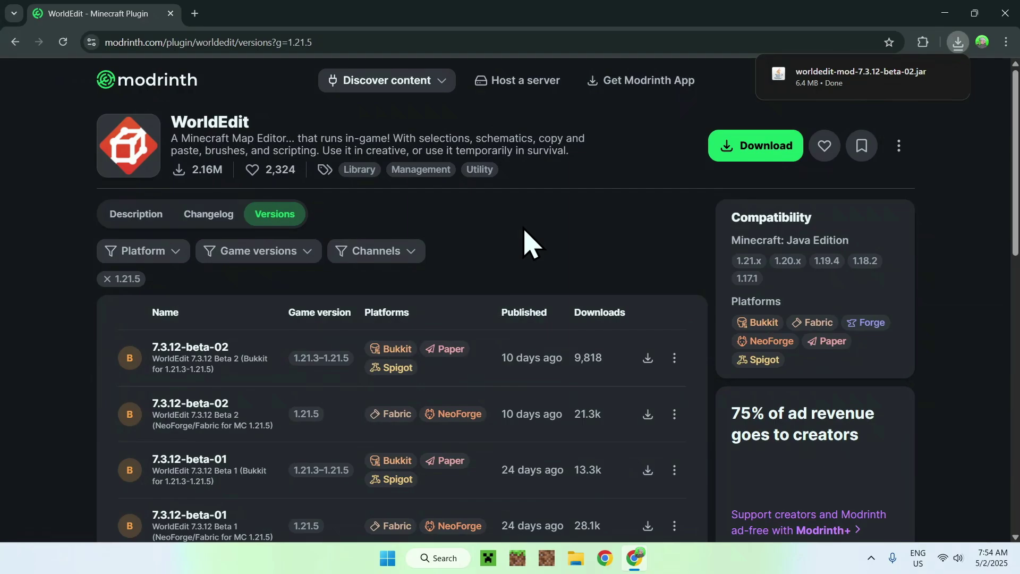
Step: Search Google for Fabric Minecraft in a new browser tab and open the fabricmc.net website
left_click(194, 13)
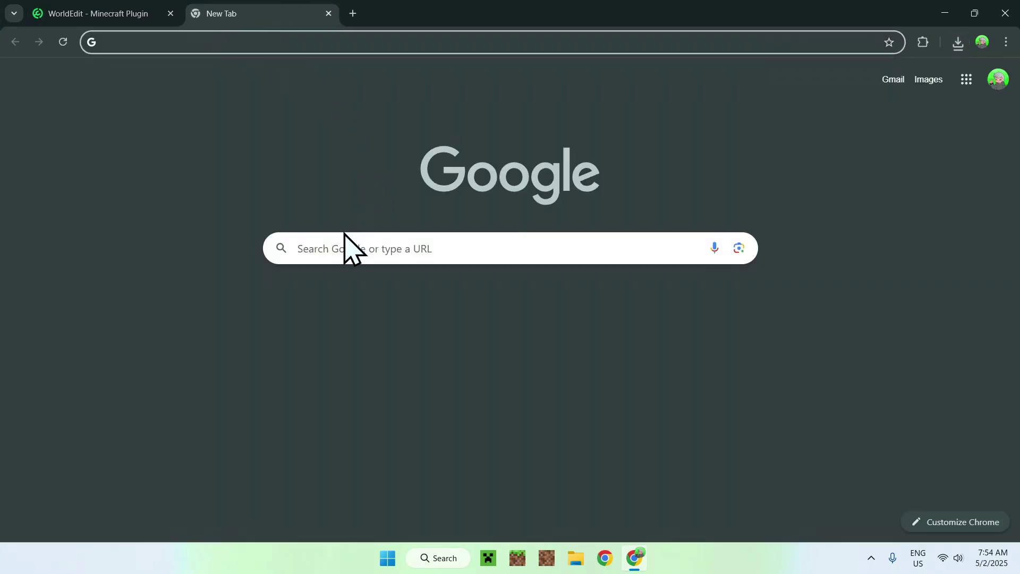
left_click(322, 234)
type("F")
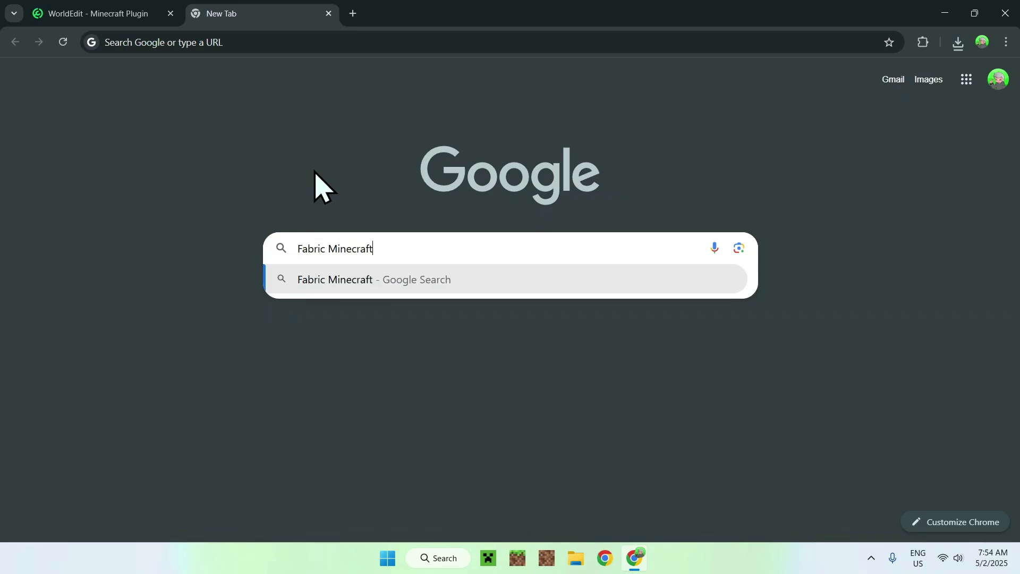
type("abric Minecraft")
key("Return")
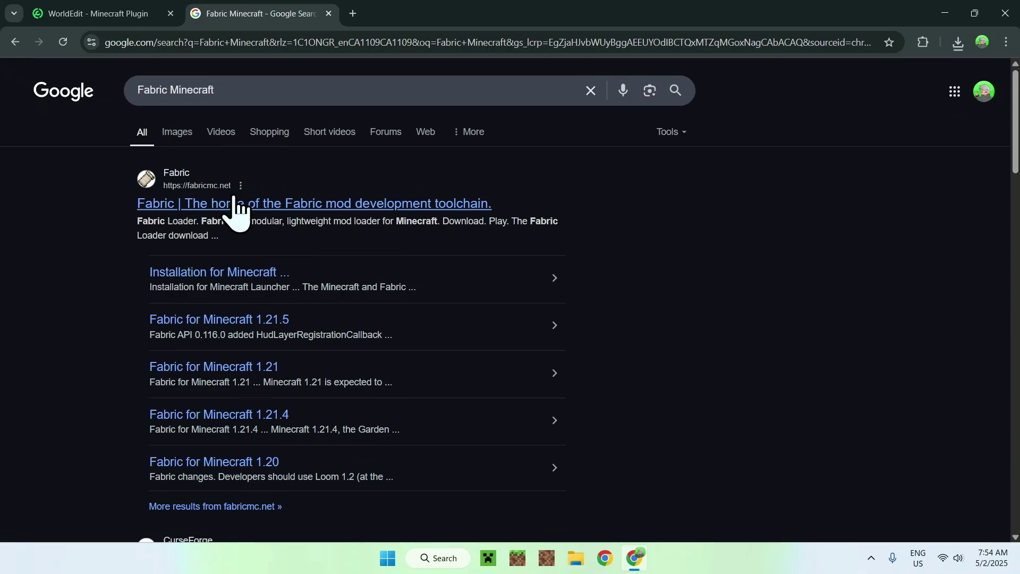
left_click(182, 205)
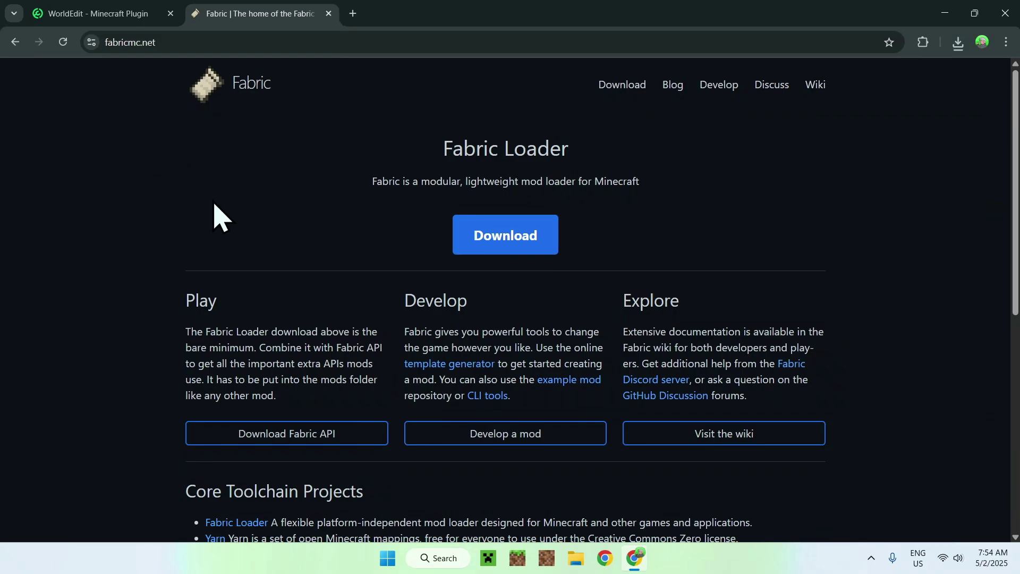
Step: Download the Fabric installer for Windows and close the browser
left_click(495, 242)
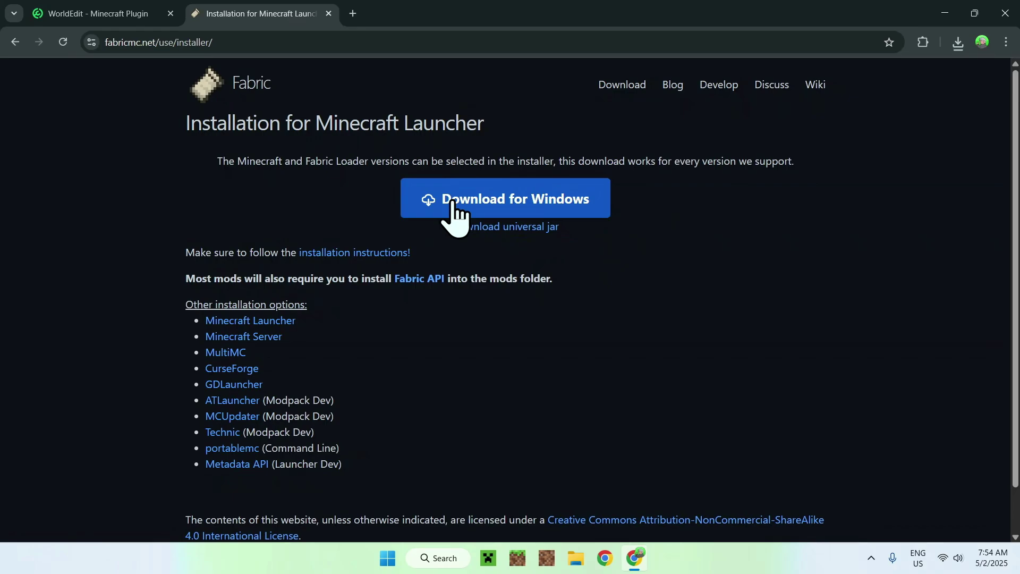
left_click(512, 208)
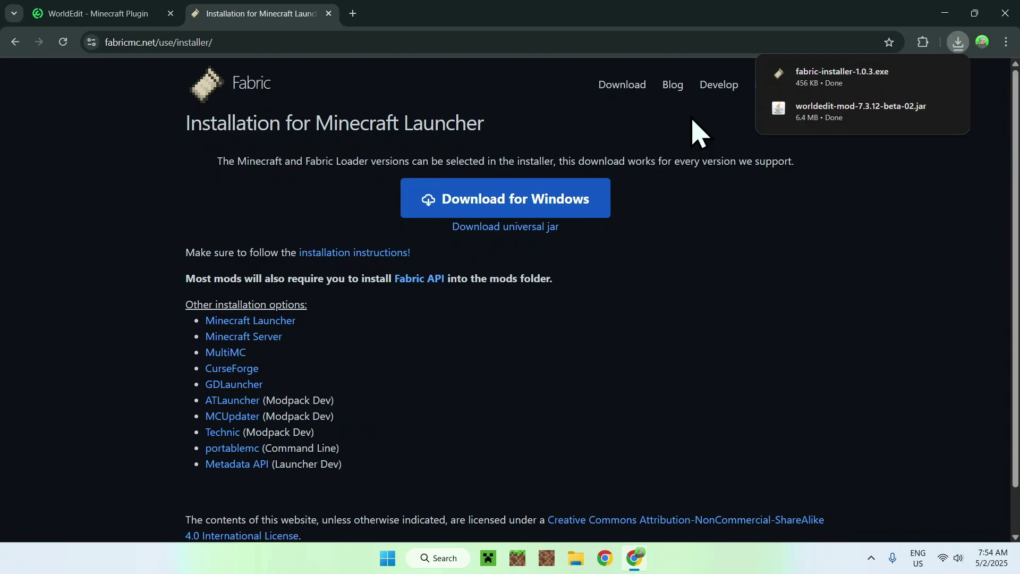
left_click(1004, 13)
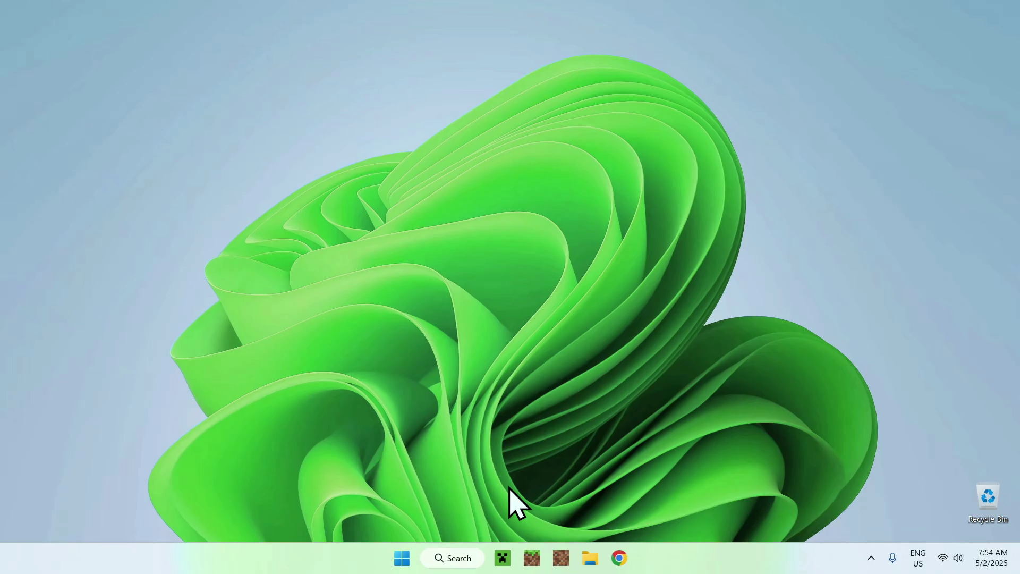
Step: Open the Downloads folder in File Explorer and run fabric-installer-1.0.3.exe
left_click(590, 555)
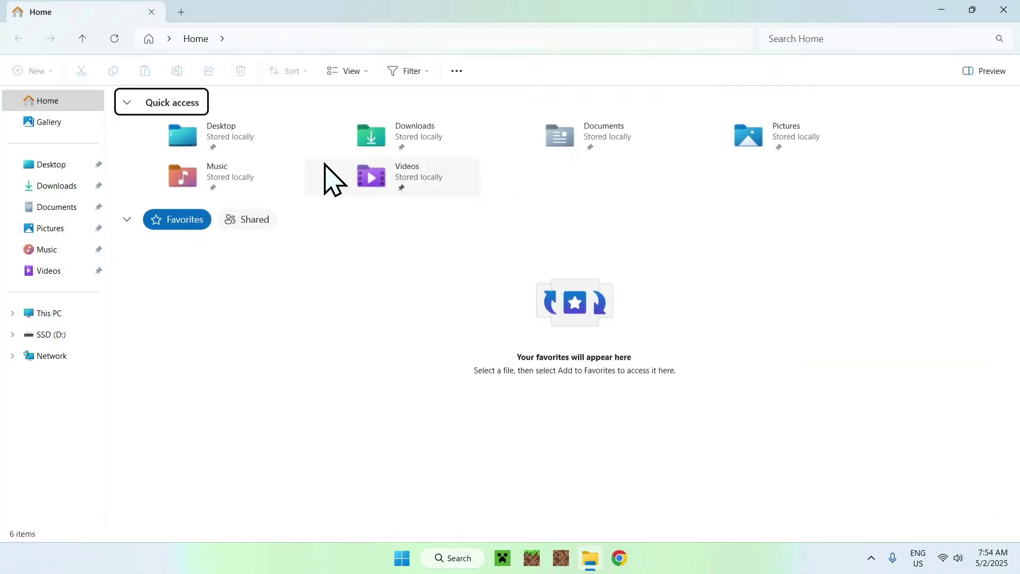
left_click(58, 188)
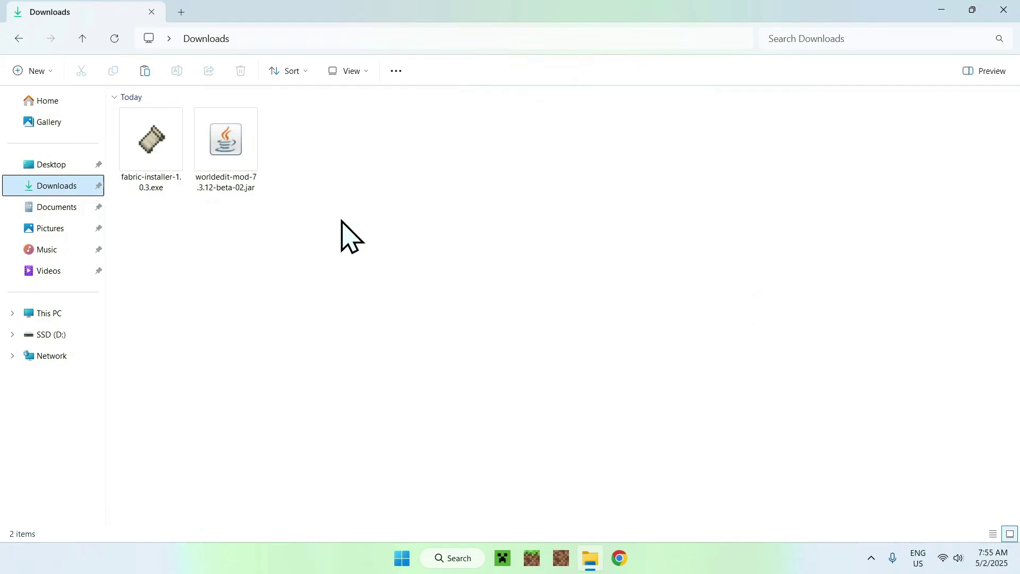
double_click(144, 184)
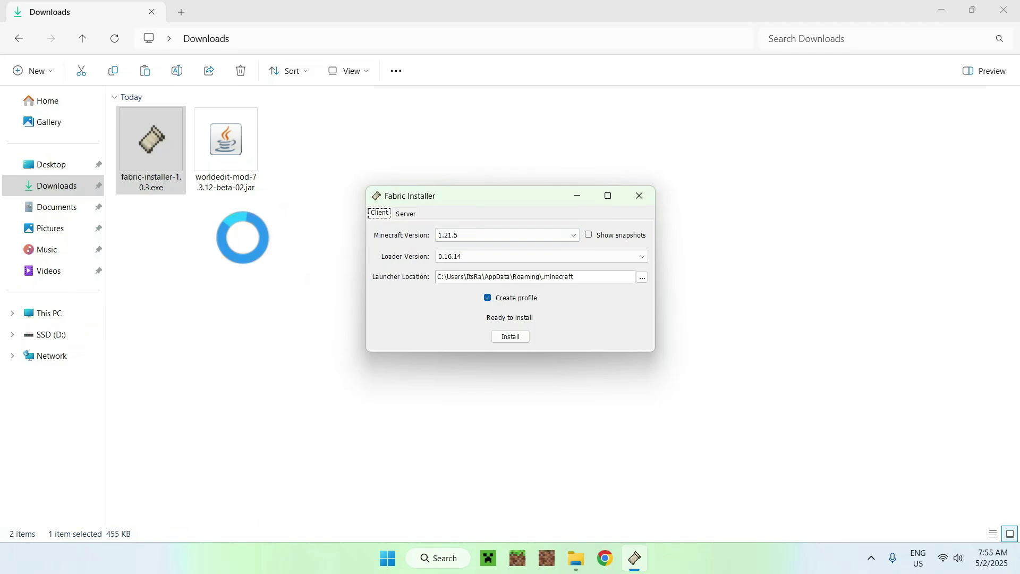
Step: Install the Fabric client for Minecraft version 1.21.5 and close the installer
left_click(451, 235)
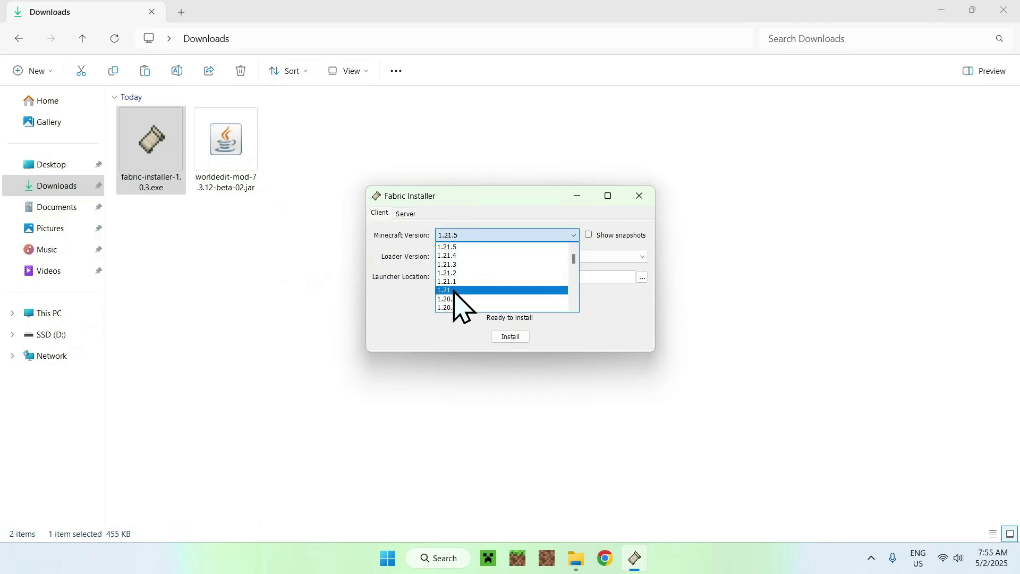
left_click(463, 247)
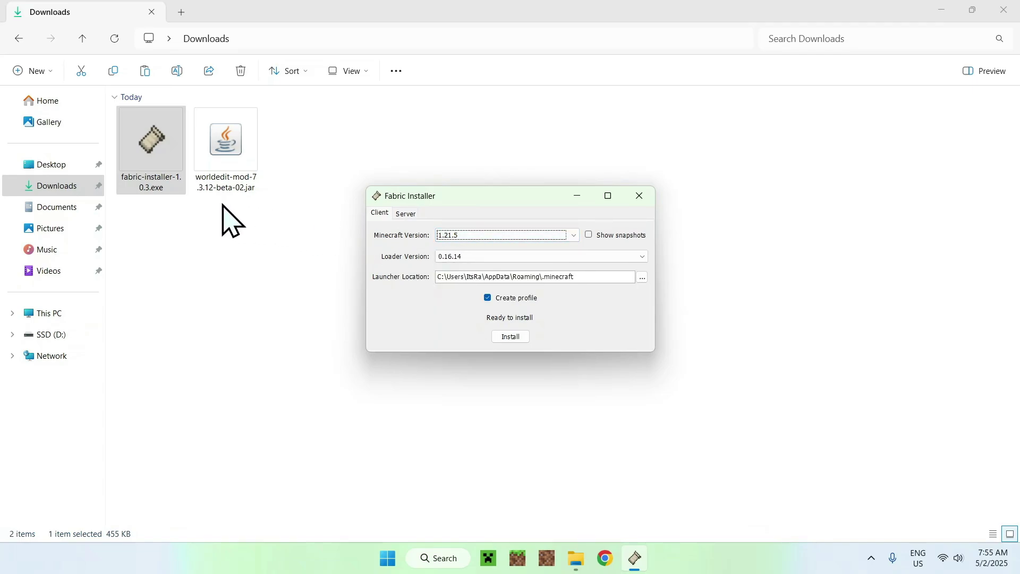
left_click(509, 337)
key("Return")
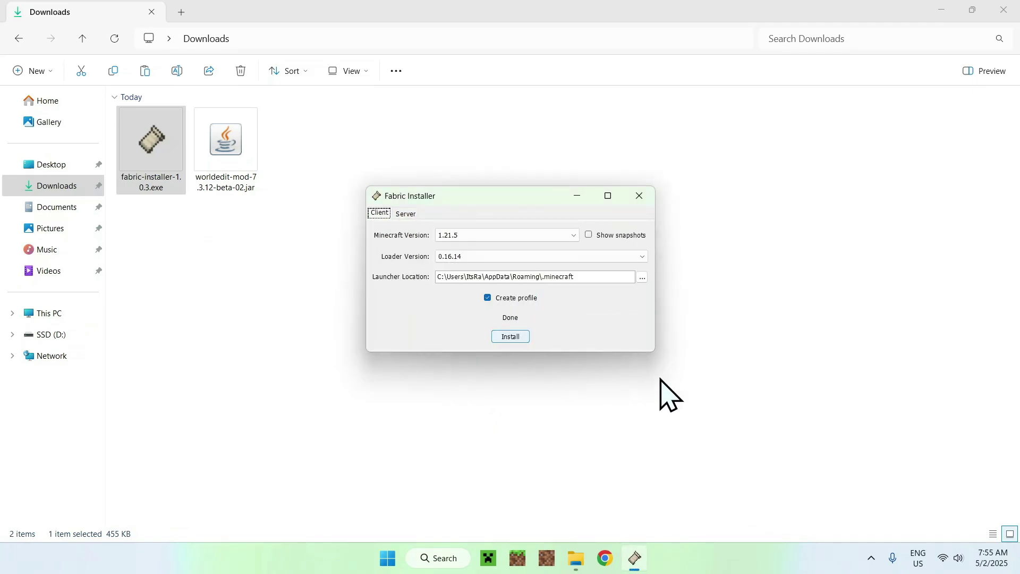
left_click(639, 196)
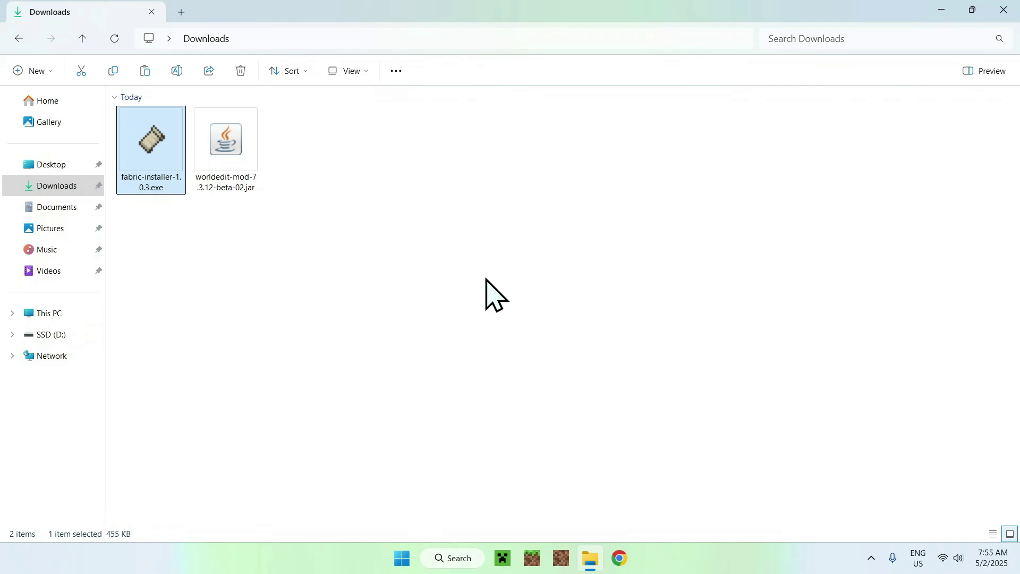
Step: Switch to the Minecraft Launcher, open the game folder of the fabric-loader-1.21.5 installation and go into its mods folder
left_click(501, 558)
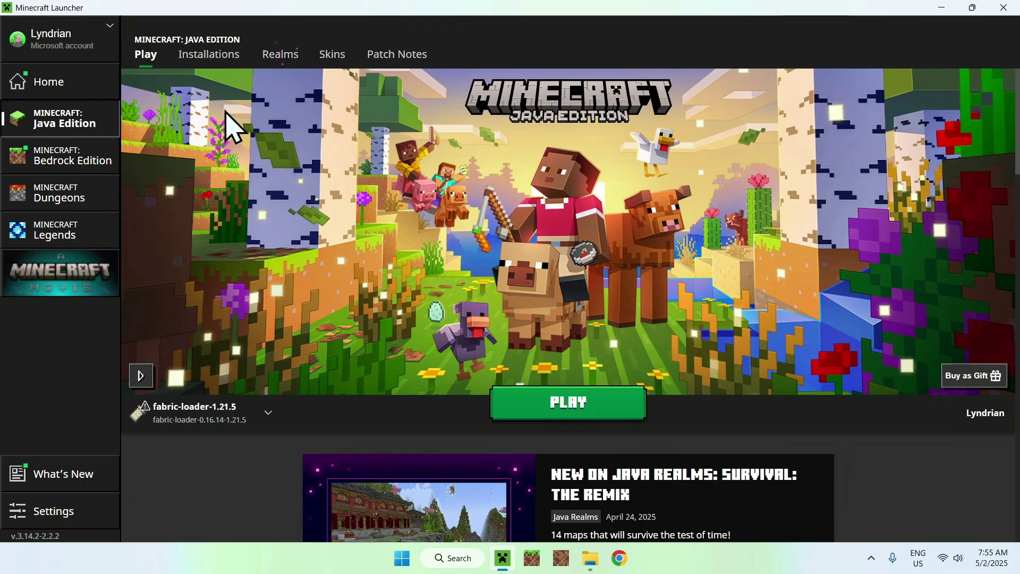
left_click(208, 55)
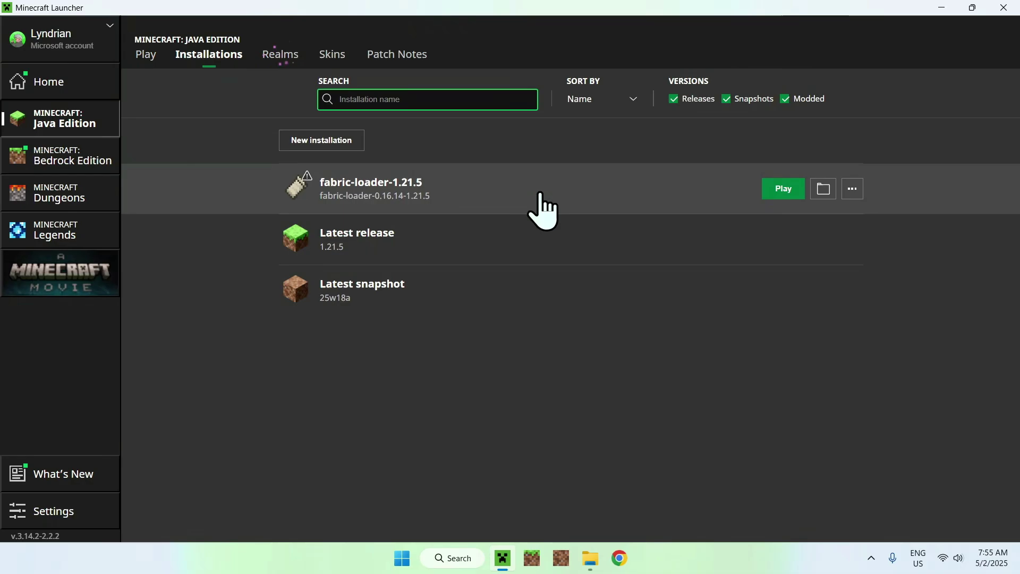
left_click(823, 190)
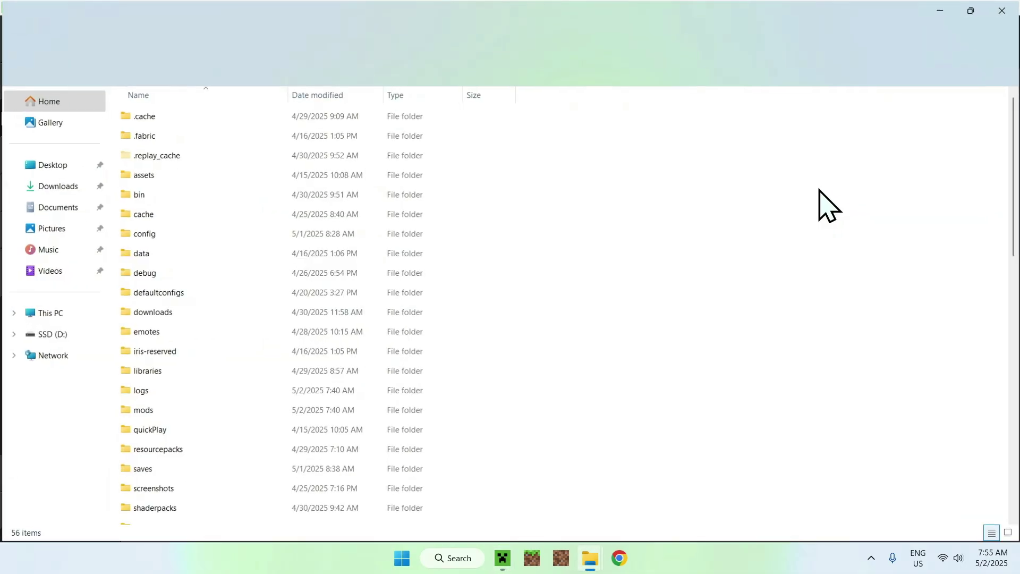
left_click(215, 410)
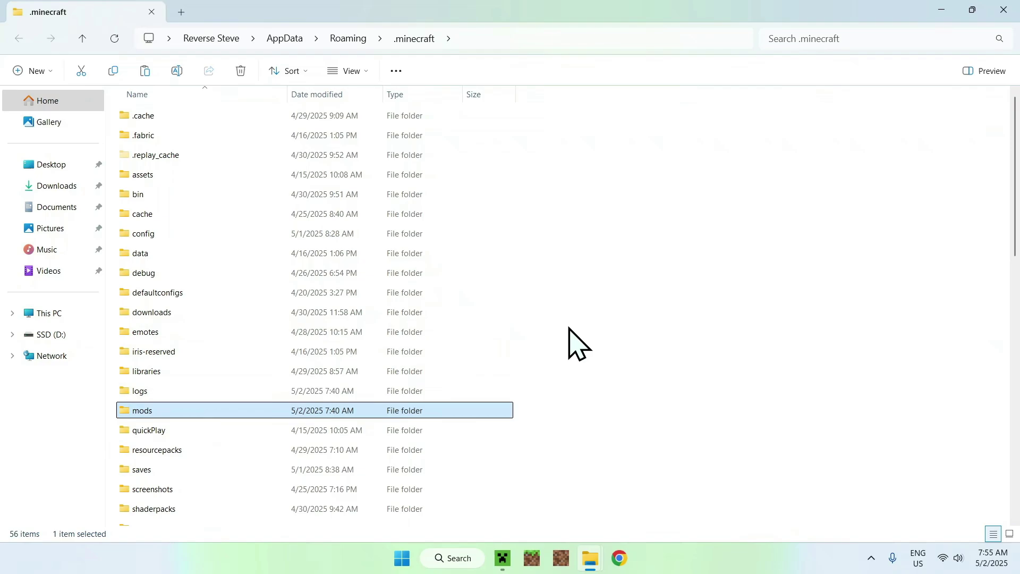
double_click(242, 411)
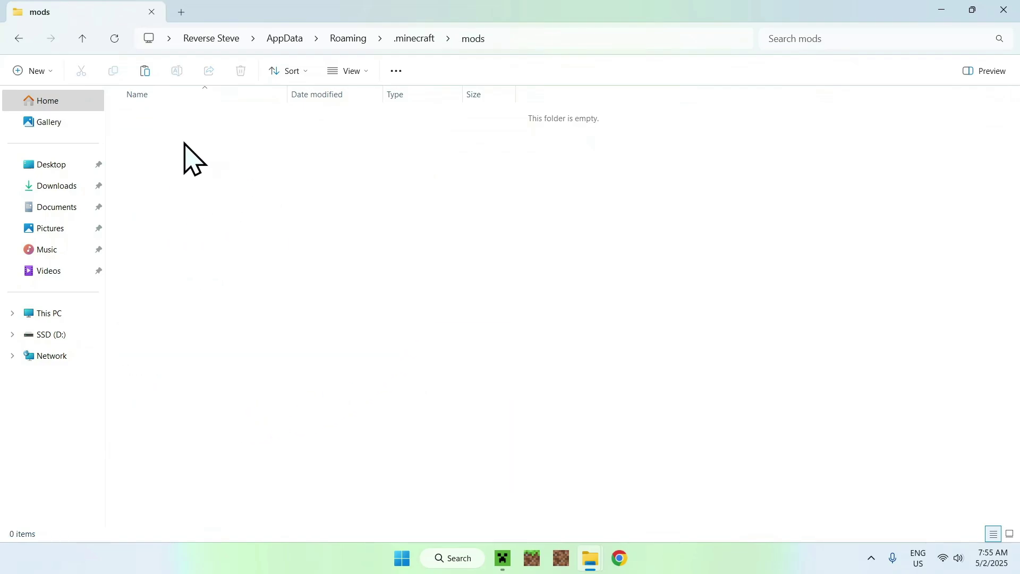
Step: Copy worldedit-mod-7.3.12-beta-02.jar from the Downloads folder into the Minecraft mods folder
left_click(51, 187)
left_click(223, 159)
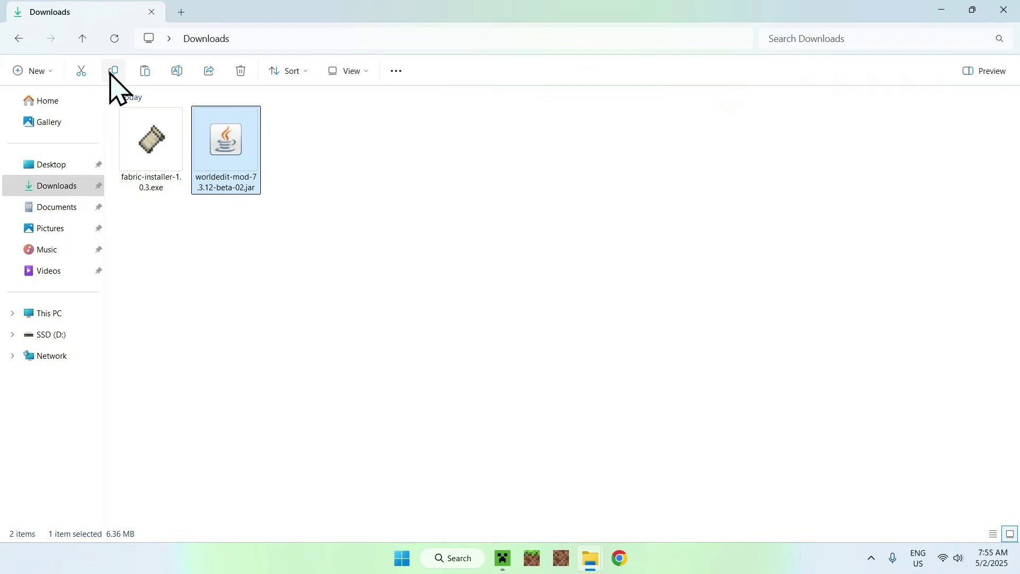
left_click(19, 37)
left_click(145, 70)
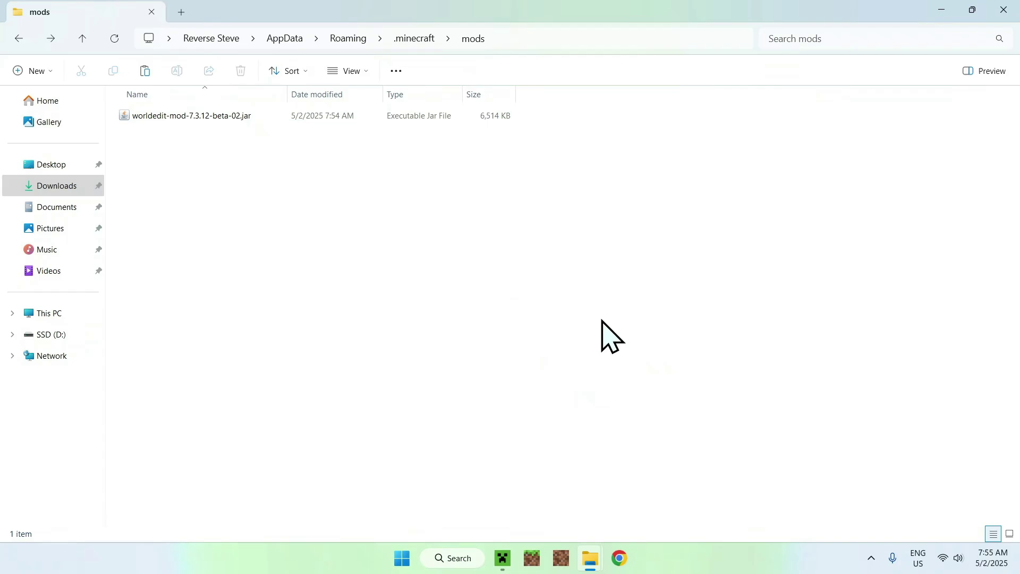
Step: Switch to the Minecraft Launcher, start the game with the fabric-loader-1.21.5 installation and maximize the game window
left_click(502, 558)
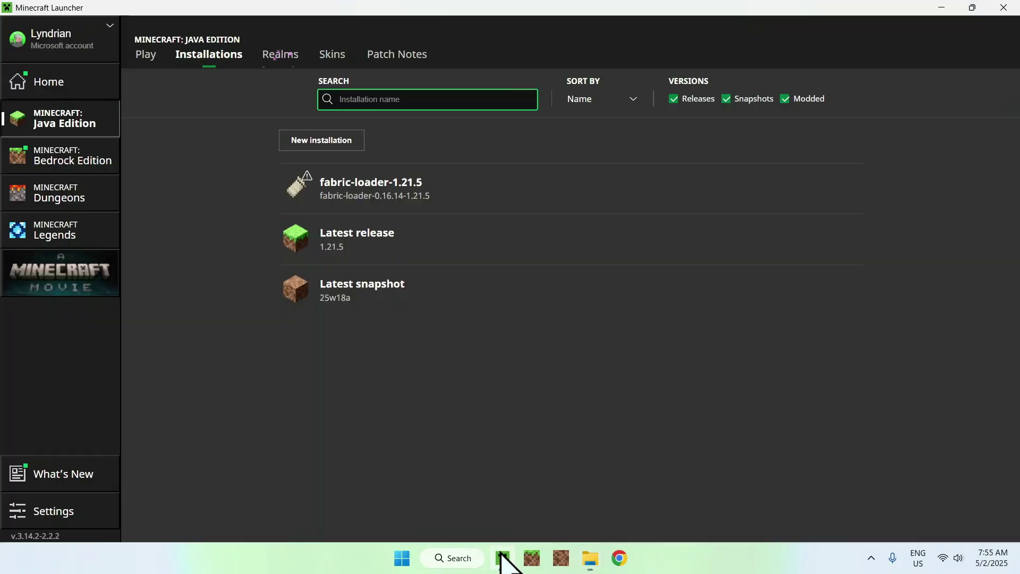
left_click(147, 55)
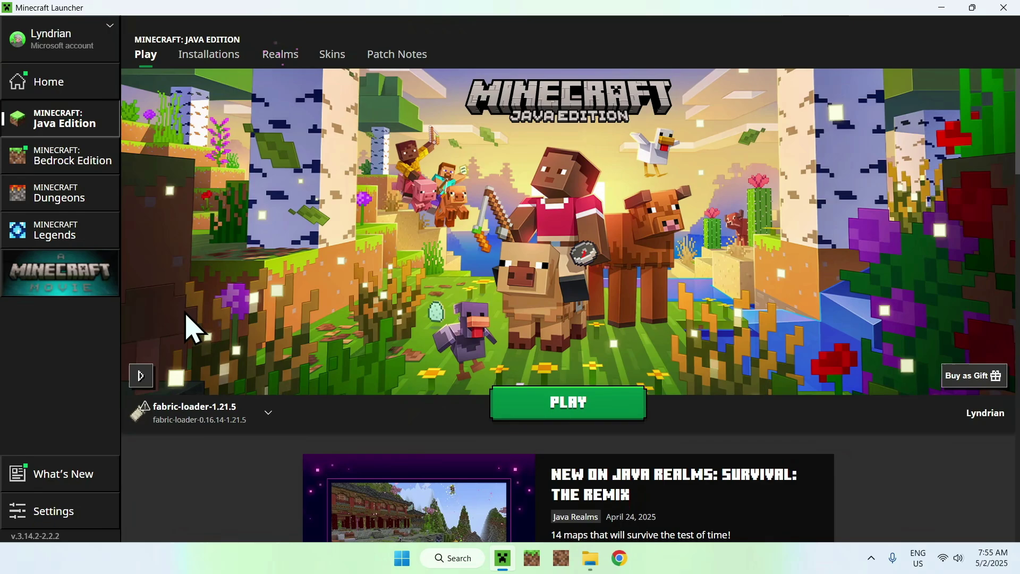
left_click(567, 414)
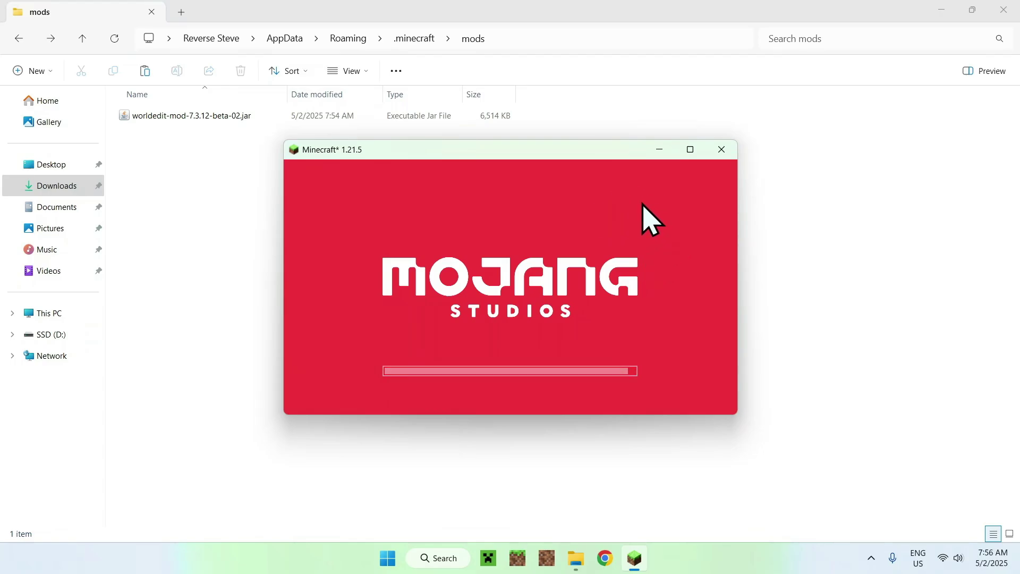
left_click(691, 150)
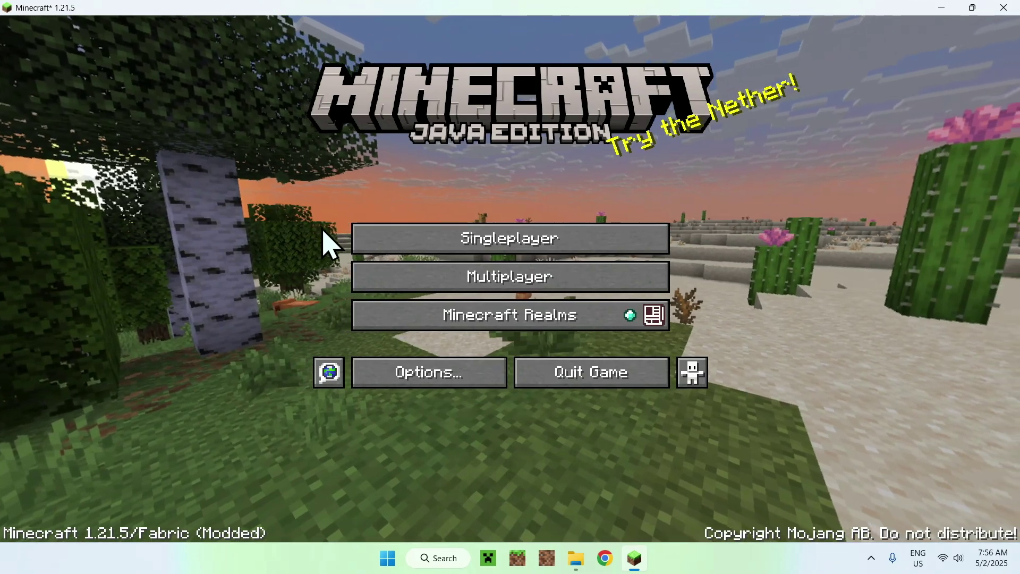
Step: Create a new singleplayer world in Creative game mode, keeping the default world name
left_click(510, 238)
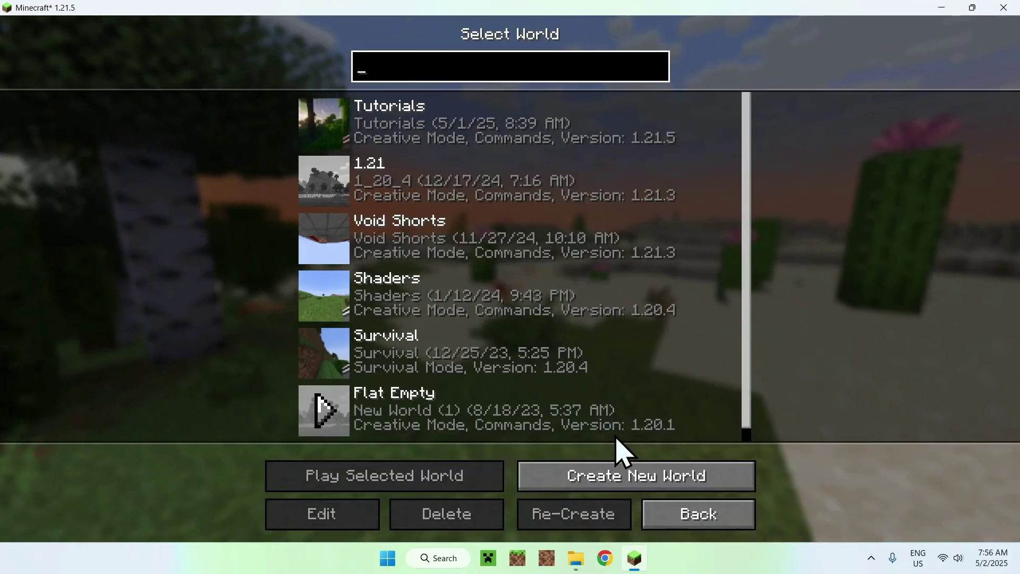
left_click(640, 475)
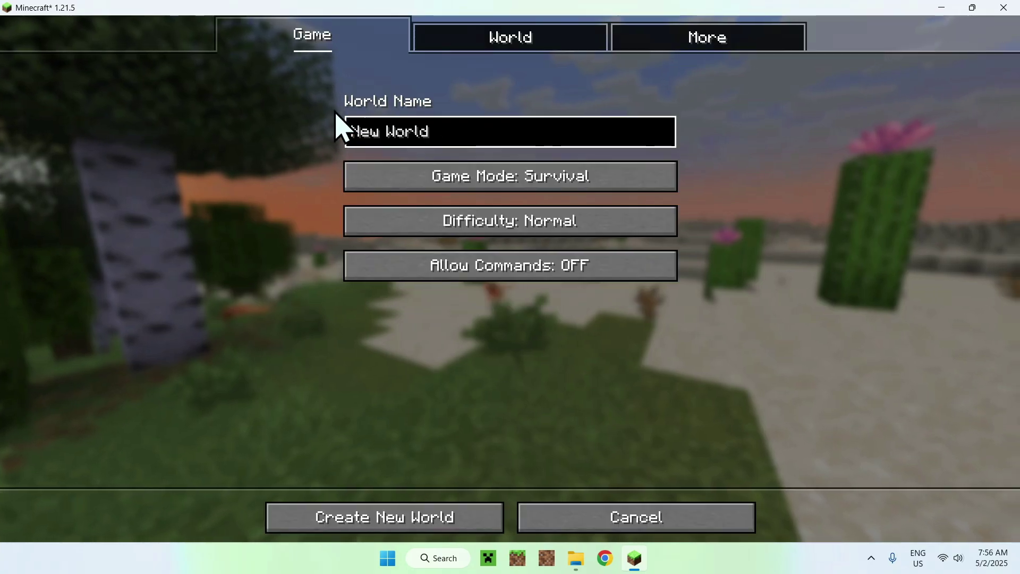
left_click(391, 183)
left_click(391, 183)
left_click(346, 518)
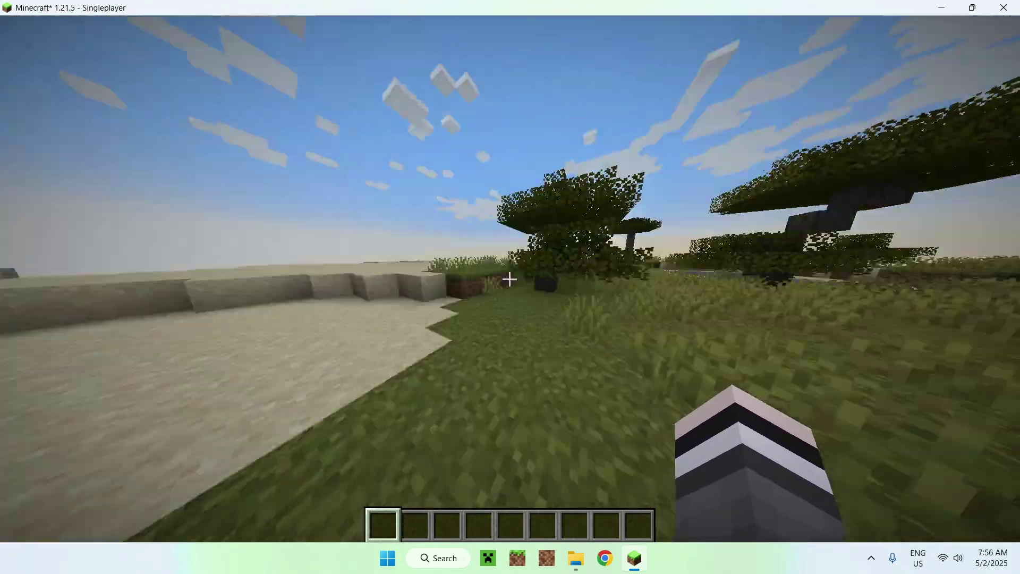
Step: Put a wooden axe and a diamond hoe into the second and third hotbar slots from the Tools & Utilities items
key("e")
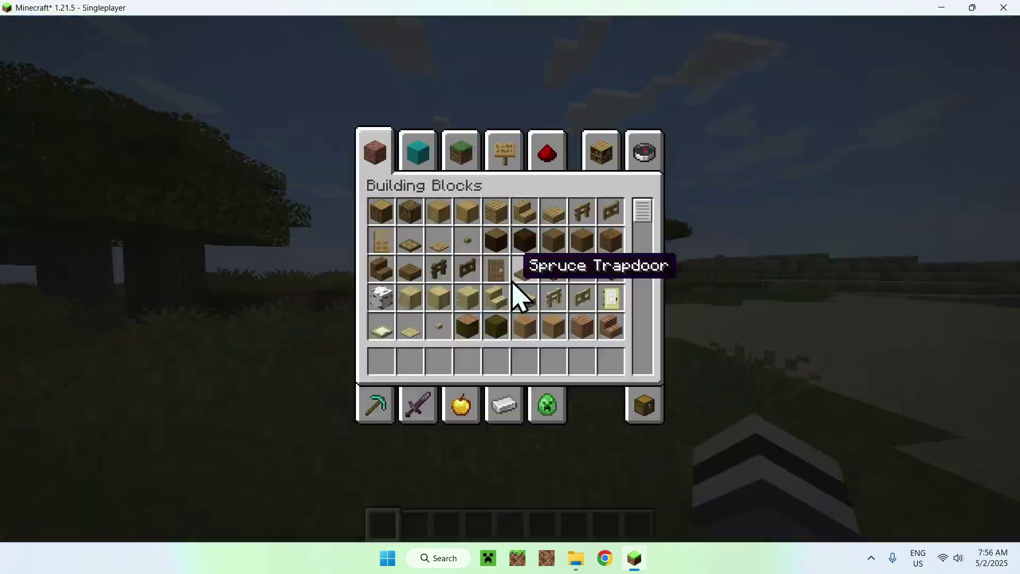
left_click(377, 406)
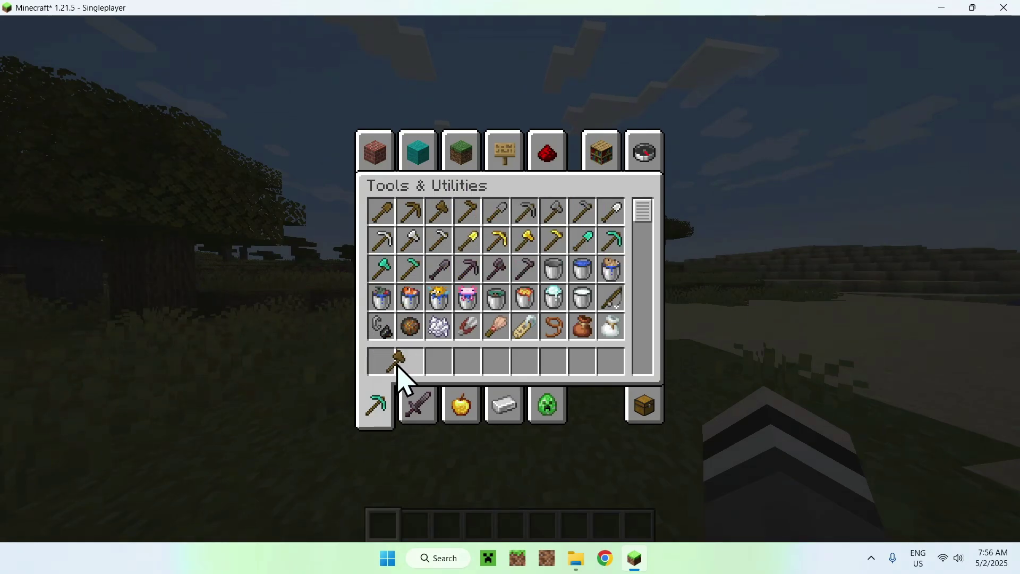
left_click(445, 357)
key("e")
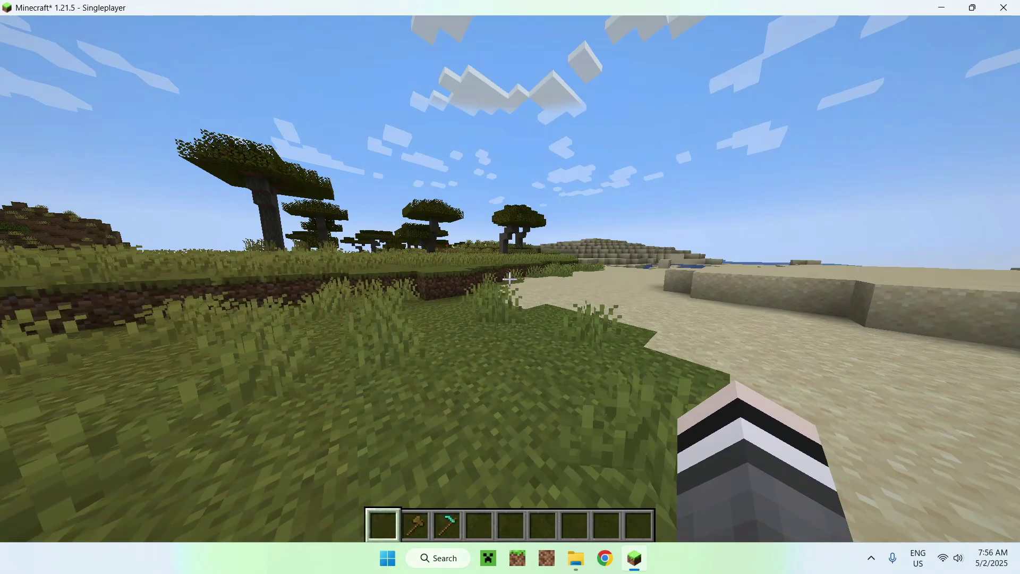
Step: Mark two opposite corners of a WorldEdit selection across the sandy beach with the wooden axe
key("2")
key("w")
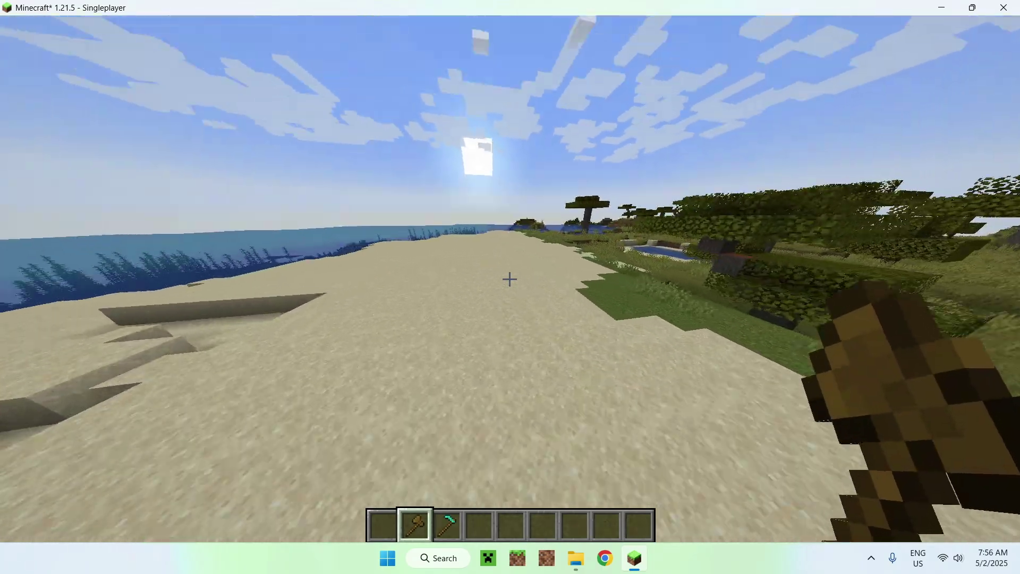
key("w")
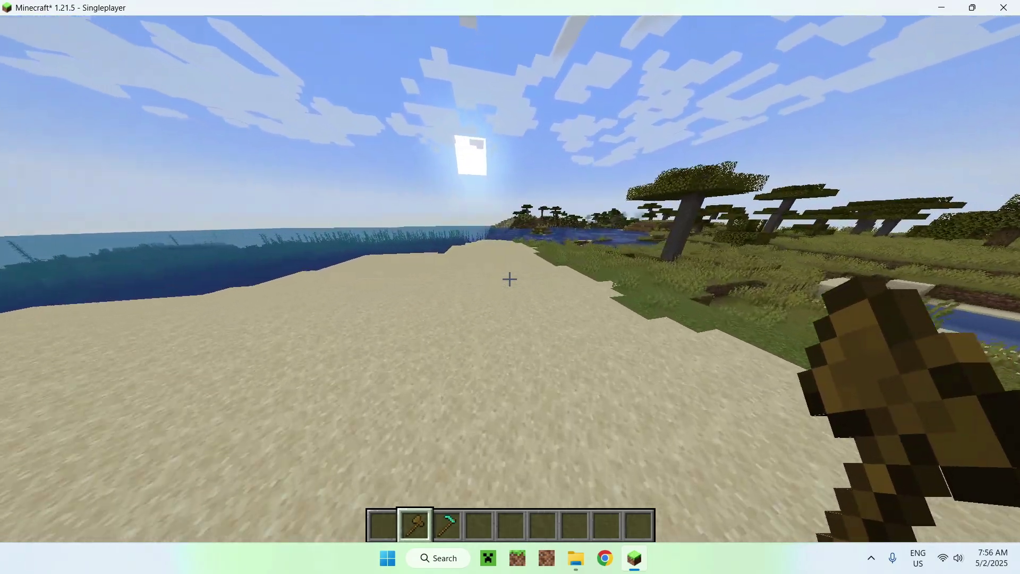
key("w")
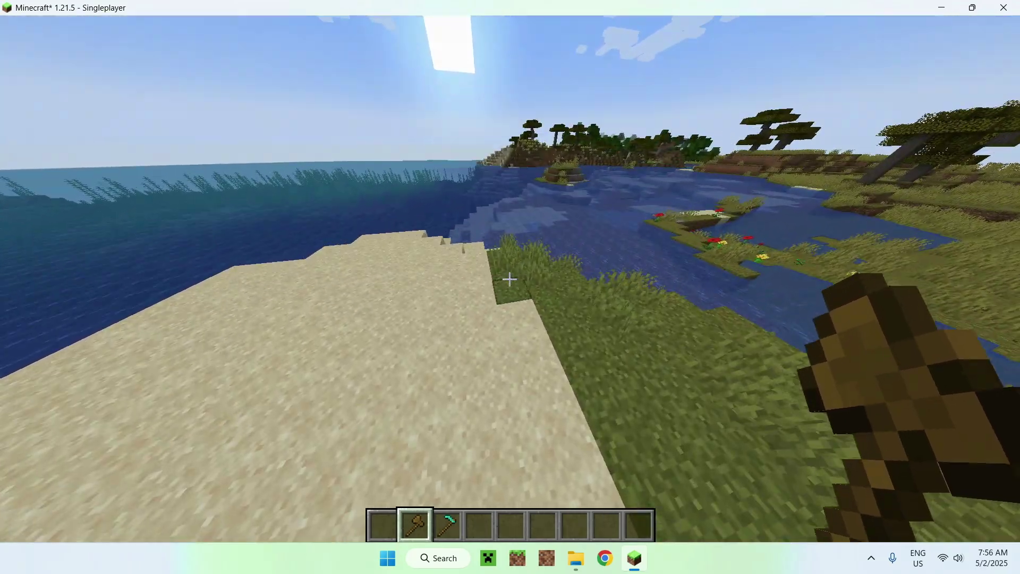
left_click(509, 279)
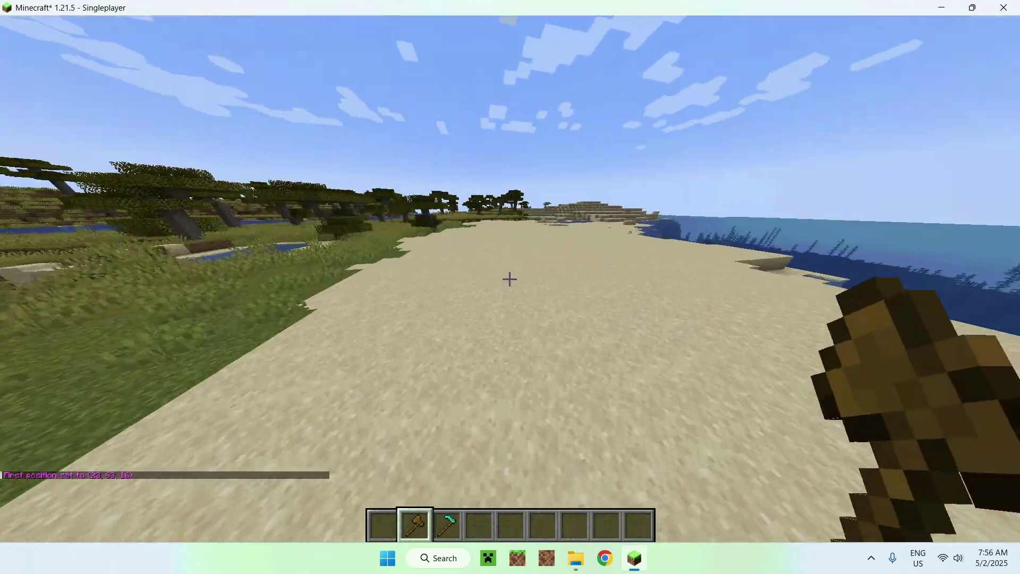
key("w")
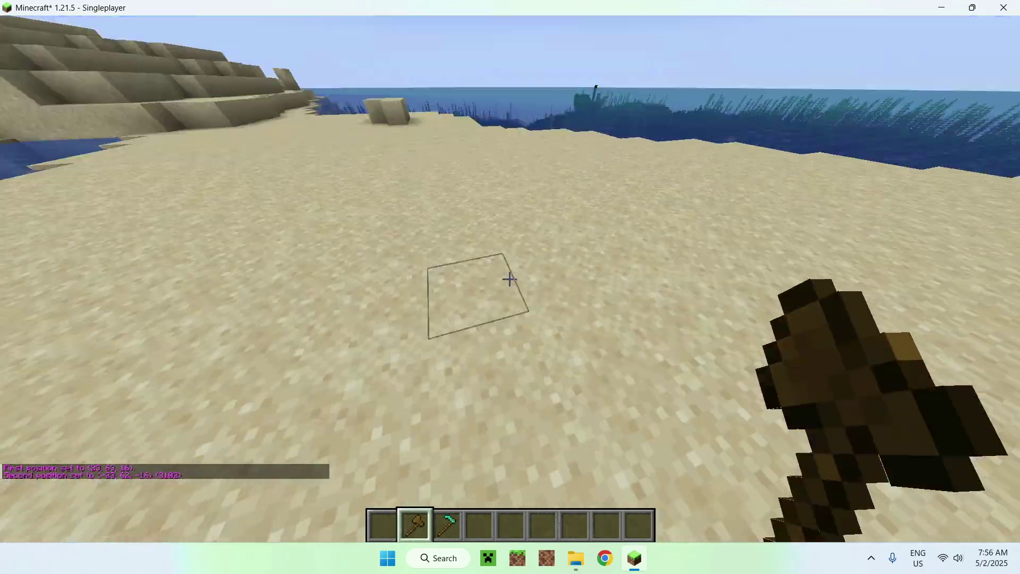
right_click(509, 278)
Step: Replace the blocks in the selected beach area with diamond blocks and back away to view the area from above
key("s")
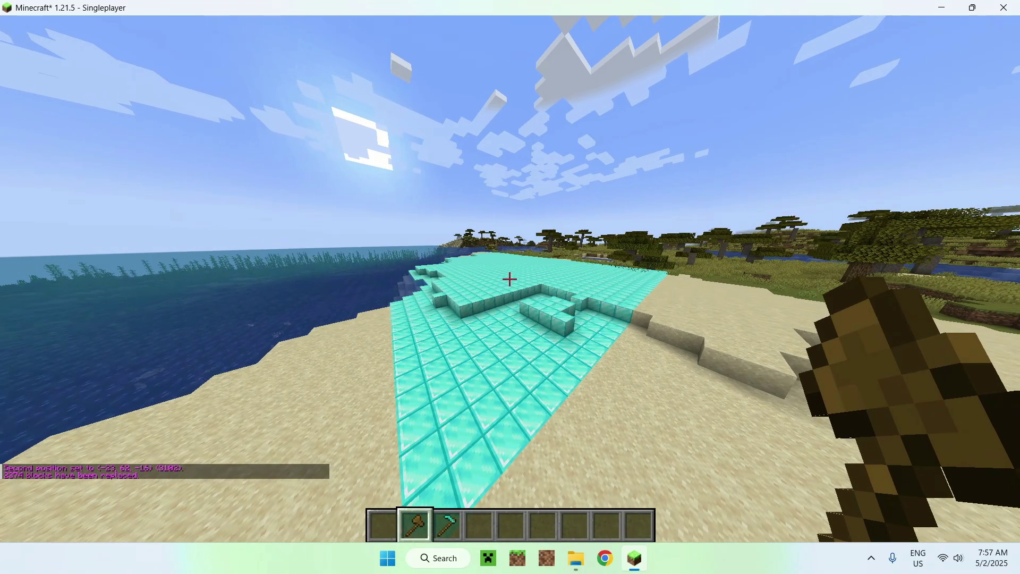
key("5")
key("s")
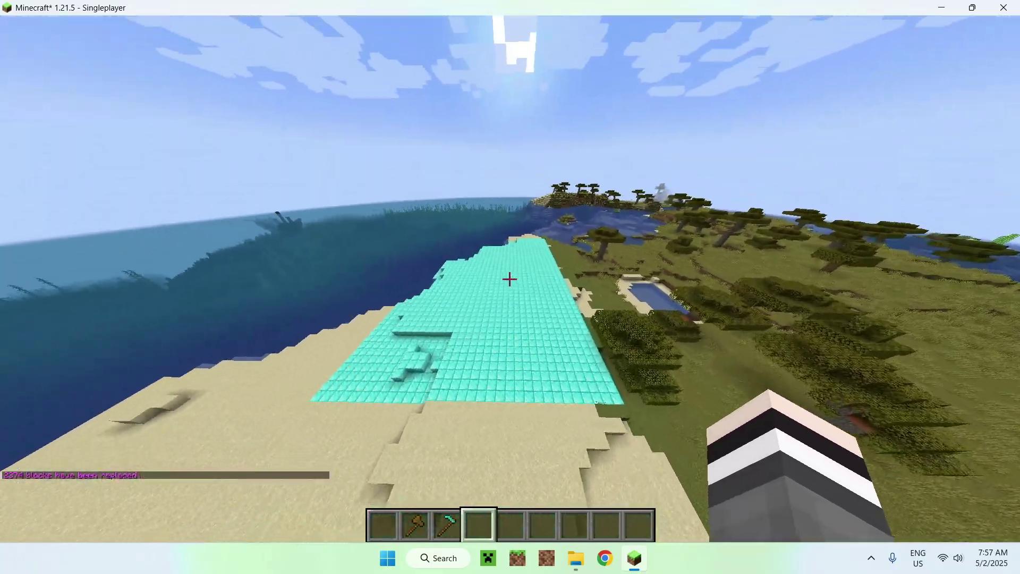
Step: Bind a size 5 sphere brush to the diamond hoe and paint diamond block spheres over the terrain beyond the beach
key("3")
left_click(509, 279)
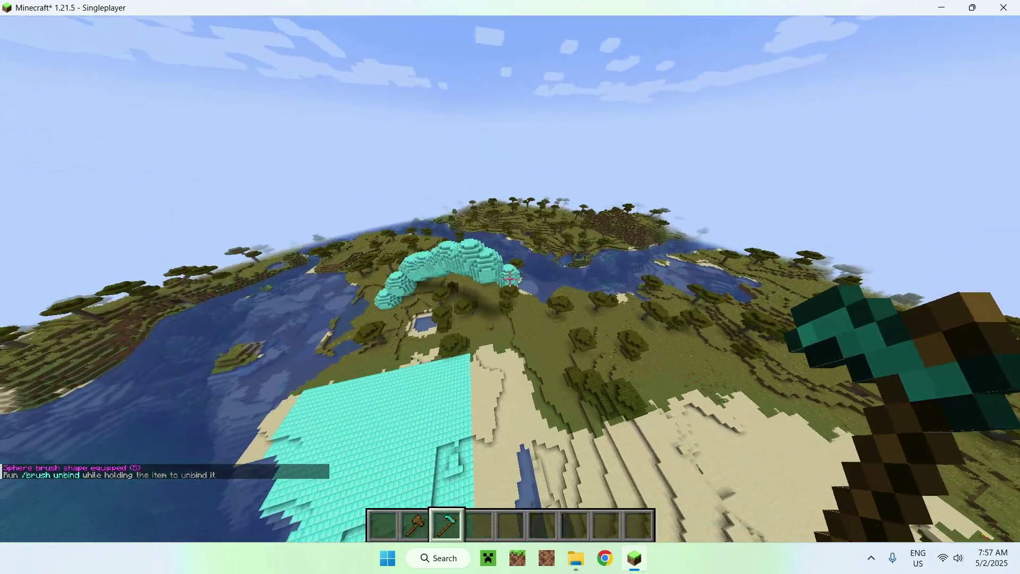
right_click(510, 279)
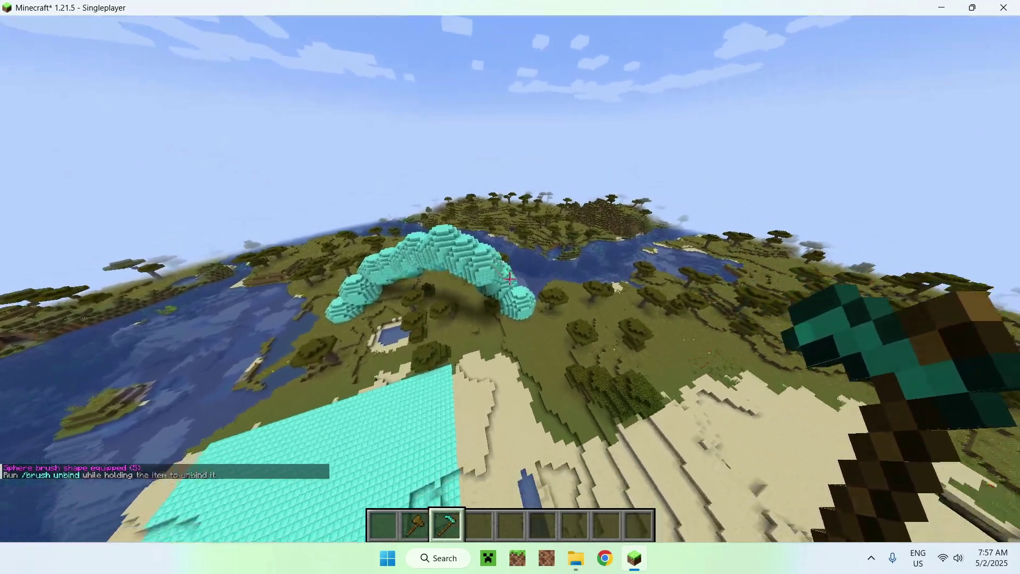
right_click(510, 279)
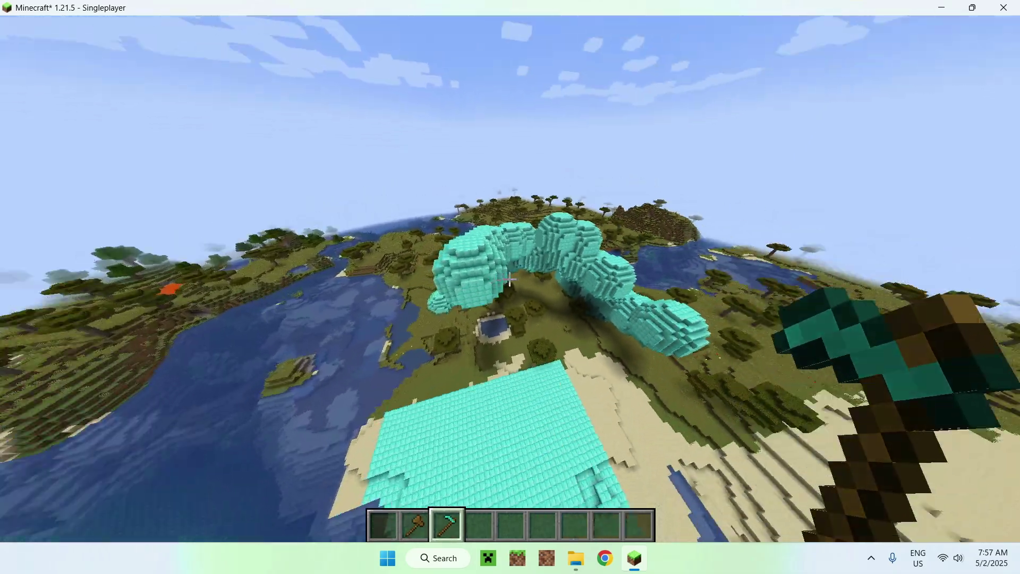
key("4")
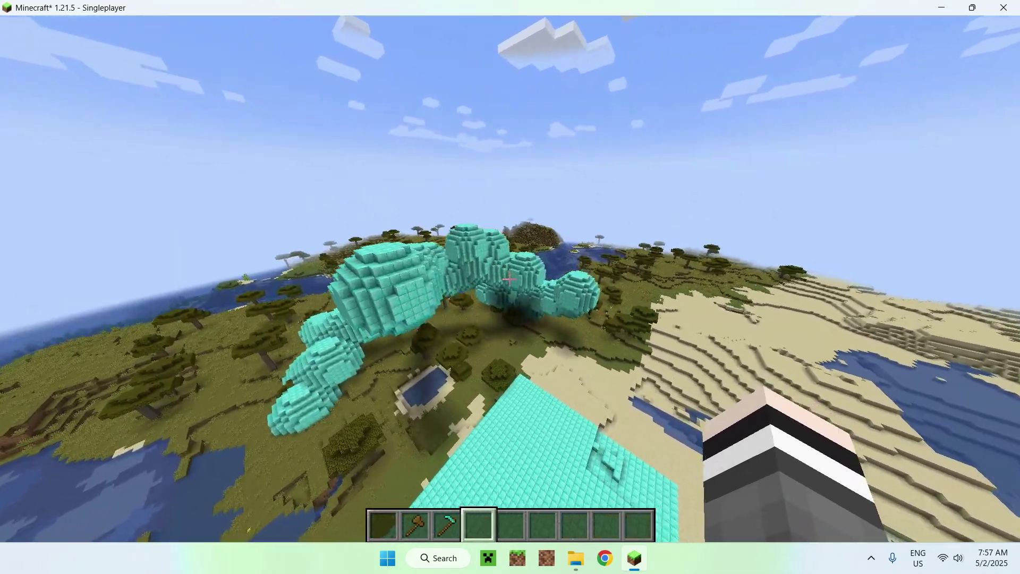
Step: Descend to the diamond platform and examine the finished edits in front-facing third-person view
key("shift")
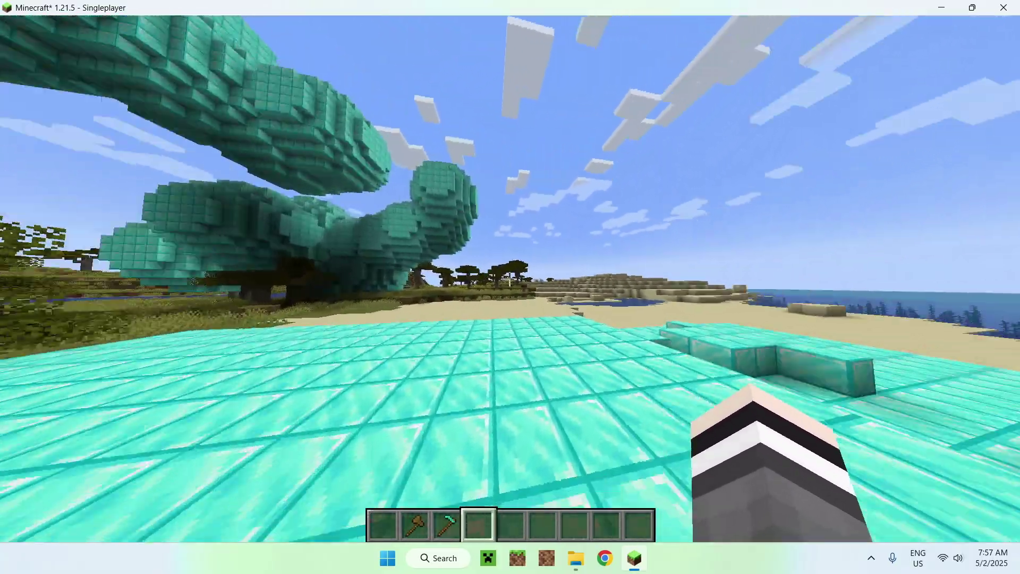
key("w")
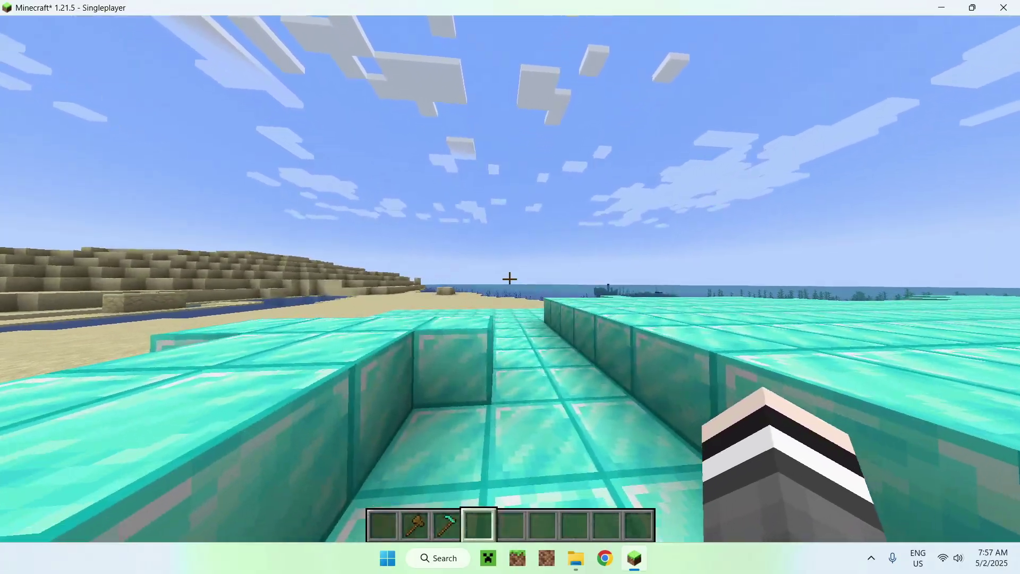
key("F5")
key("F5")
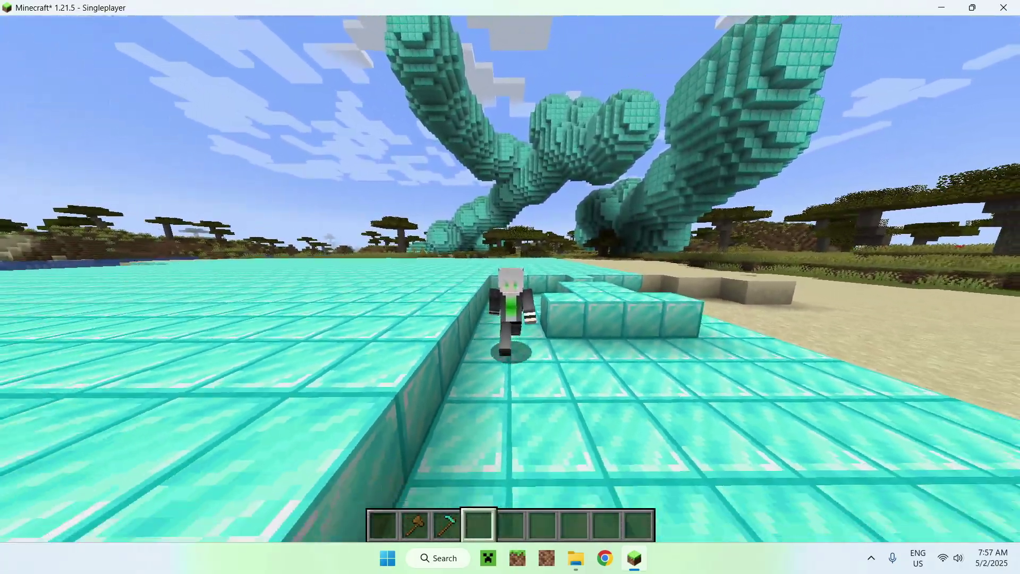
key("w")
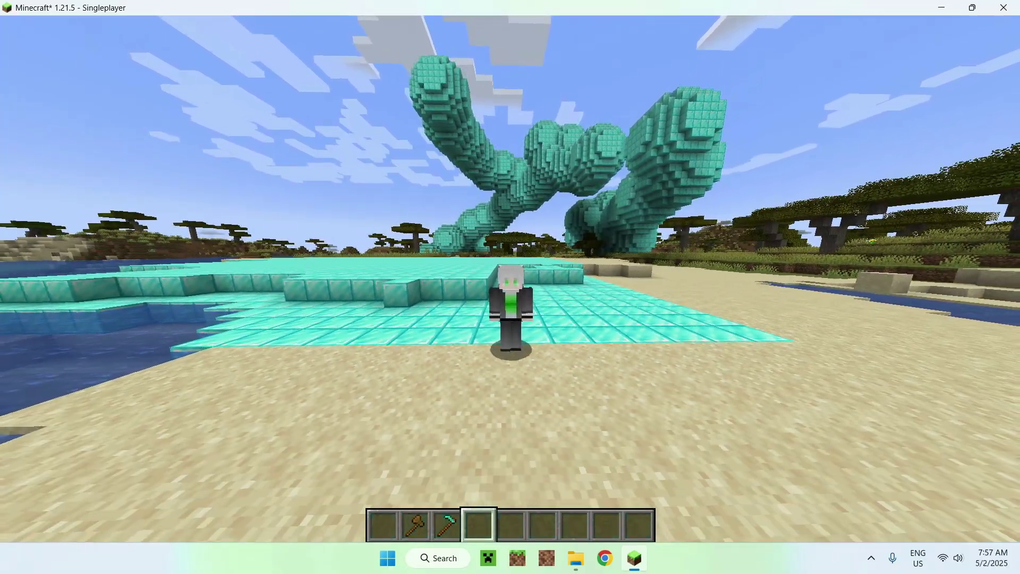